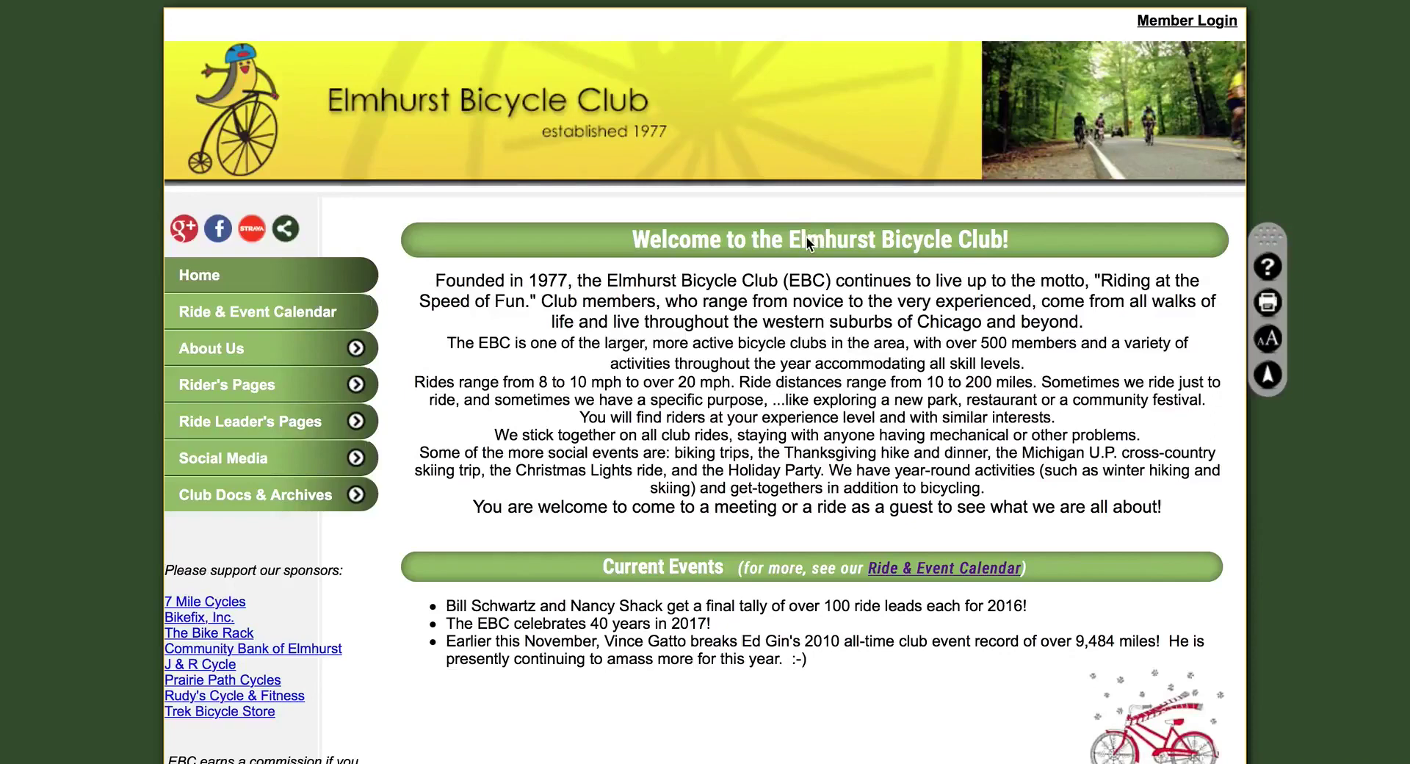
Log in to the club site and open the Ride & Event Calendar week of January 7–14, 2018
key(super+r)
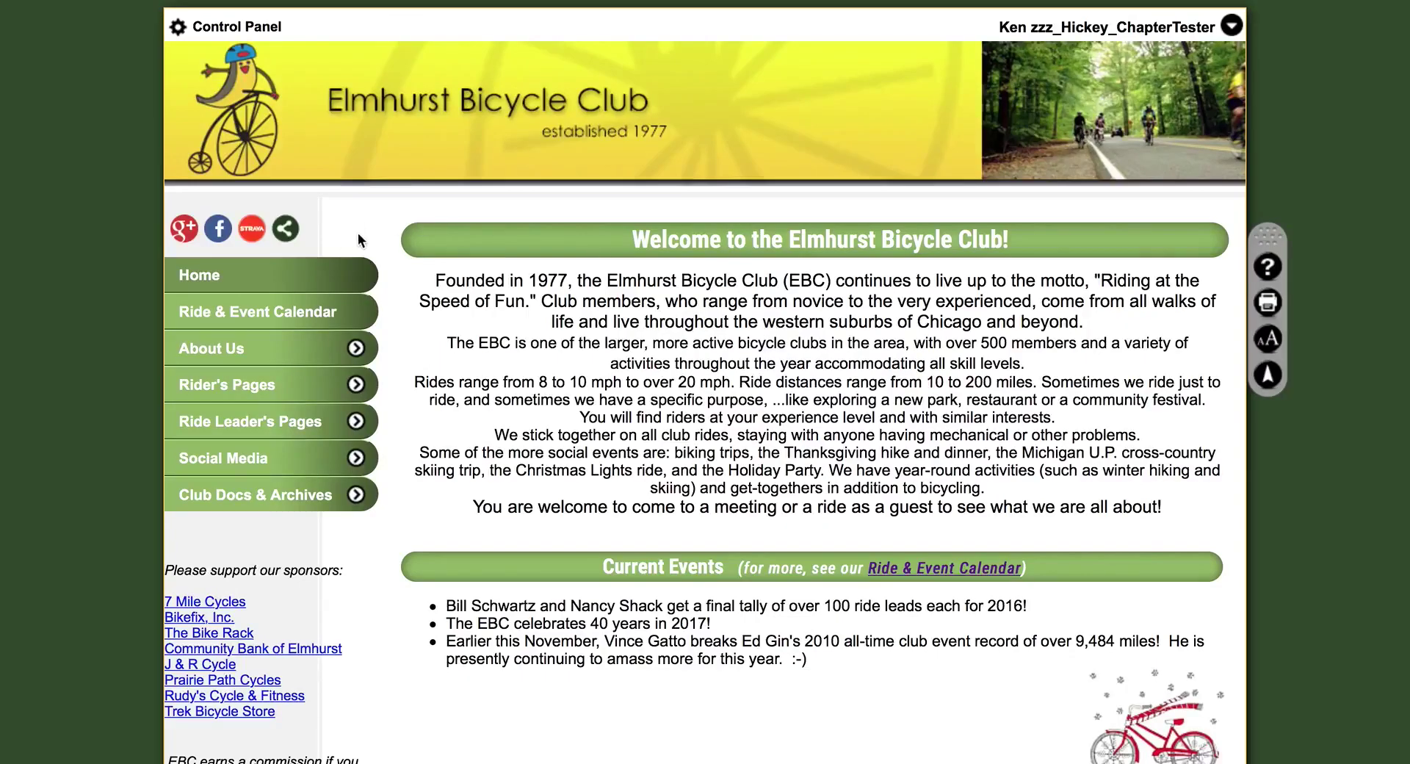
click(317, 312)
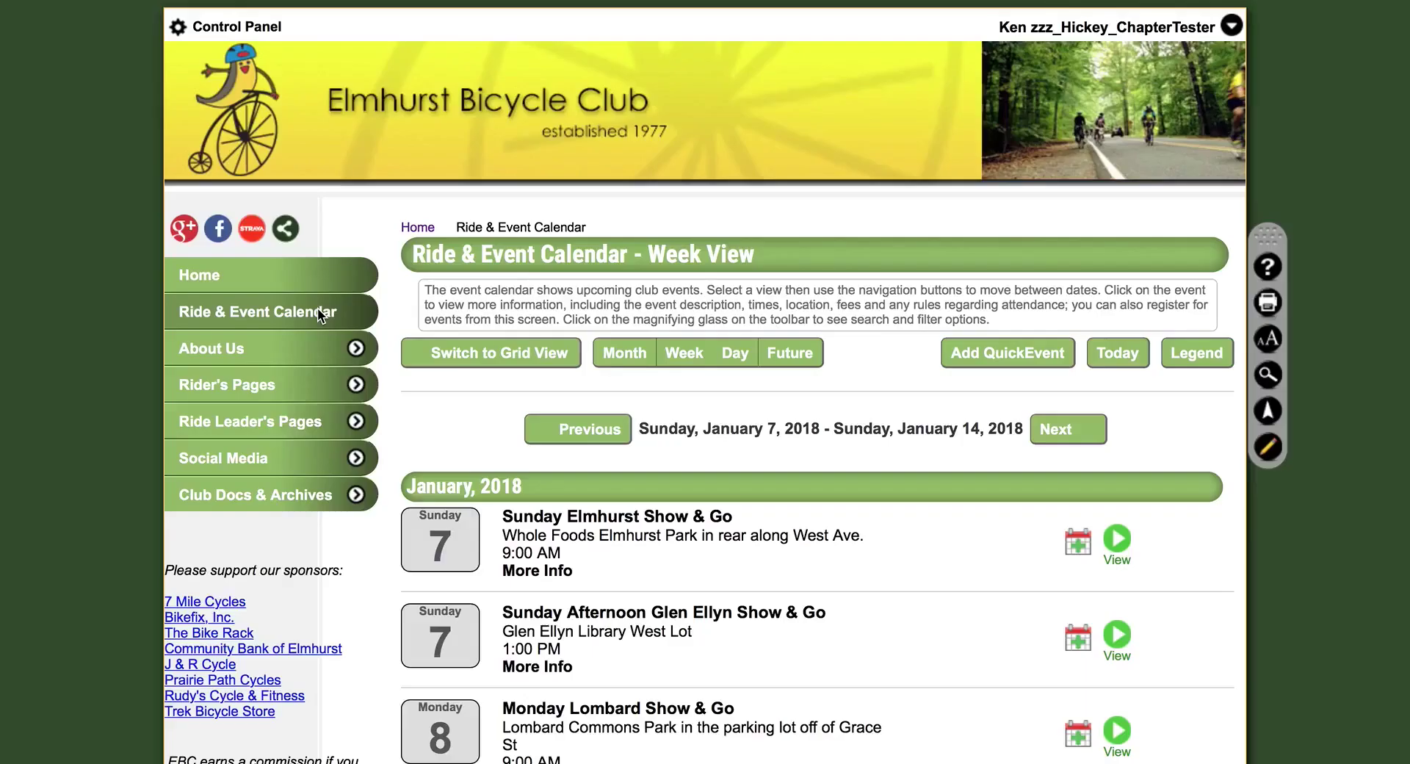
Create a QuickEvent titled 'Busse Woods 30mi @ 10-13mph' plus the leader's name, with a route summary
click(1019, 354)
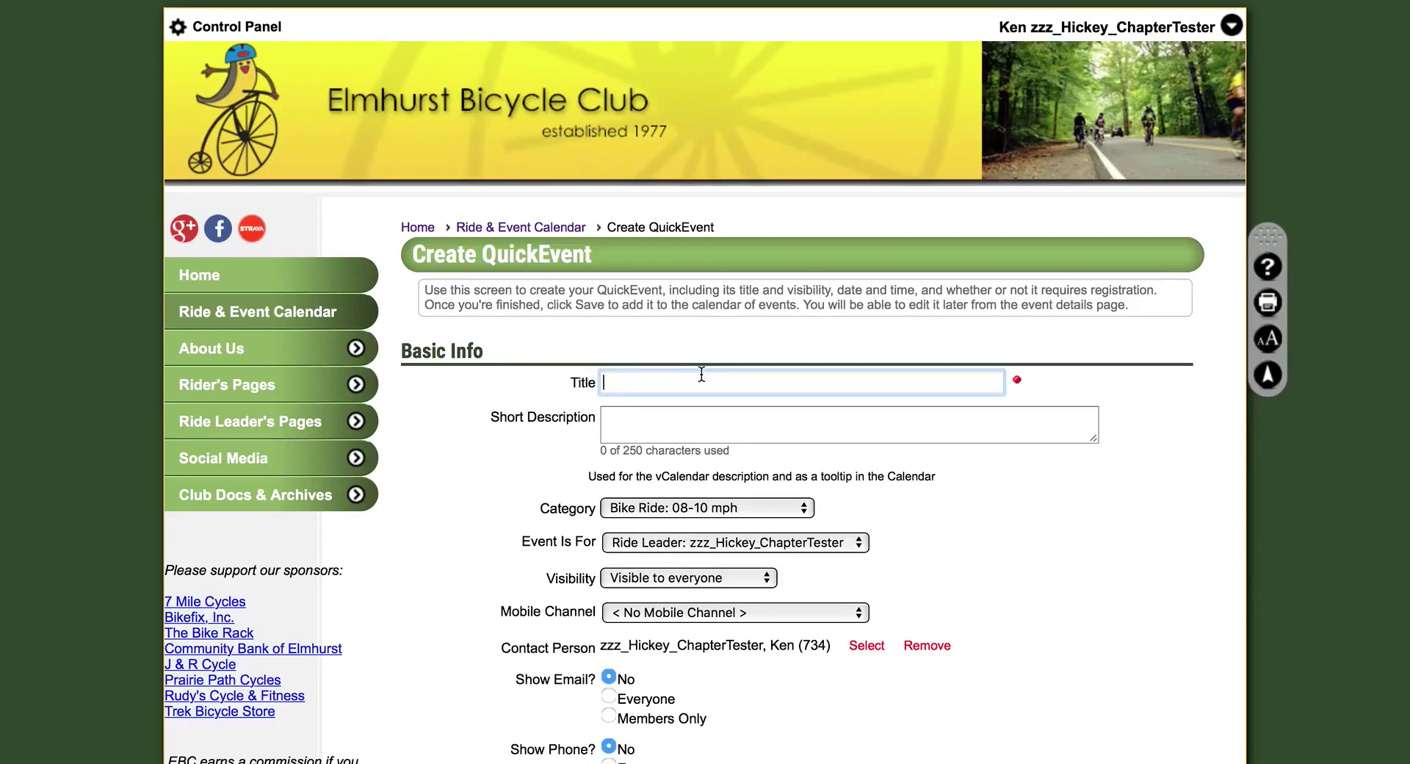
text(Busse Woods 30mi @ 10-13mph)
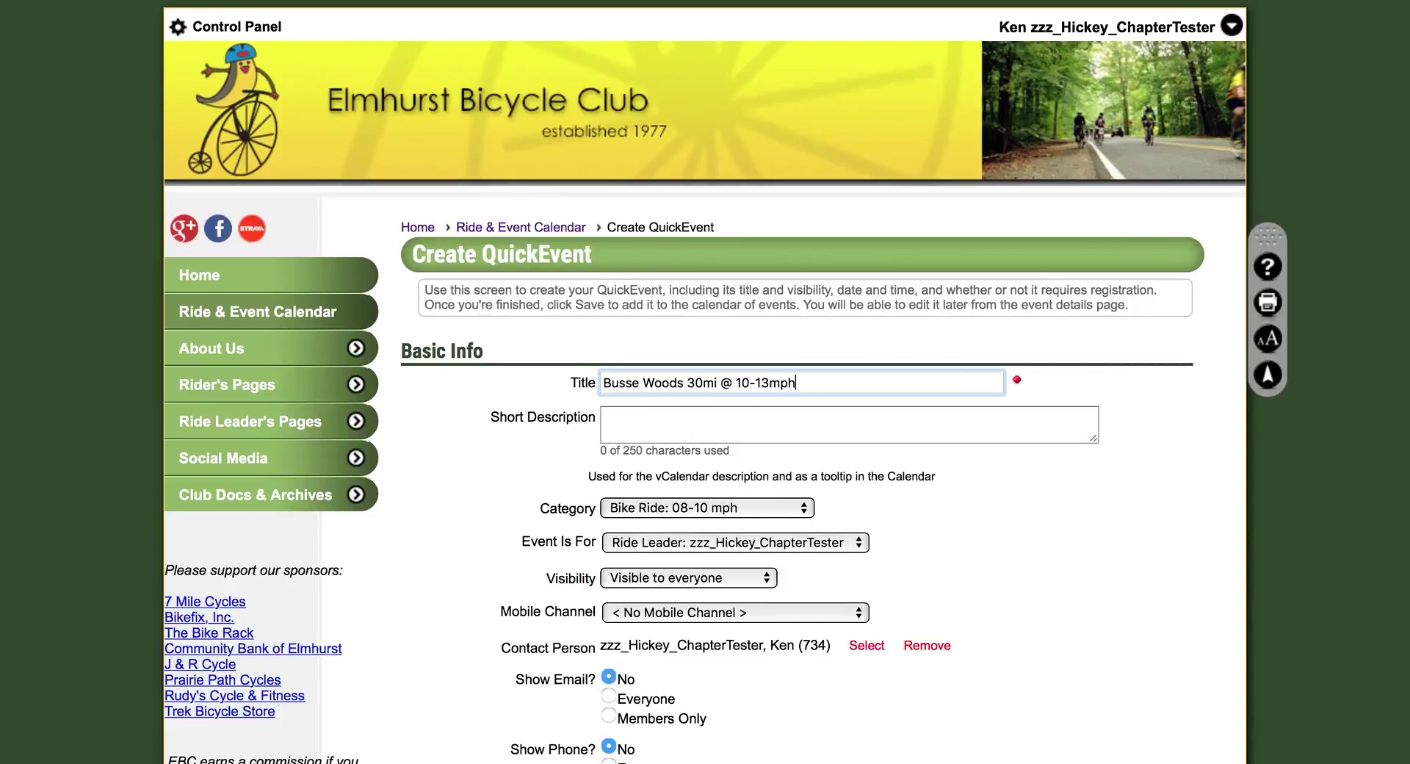
click(680, 418)
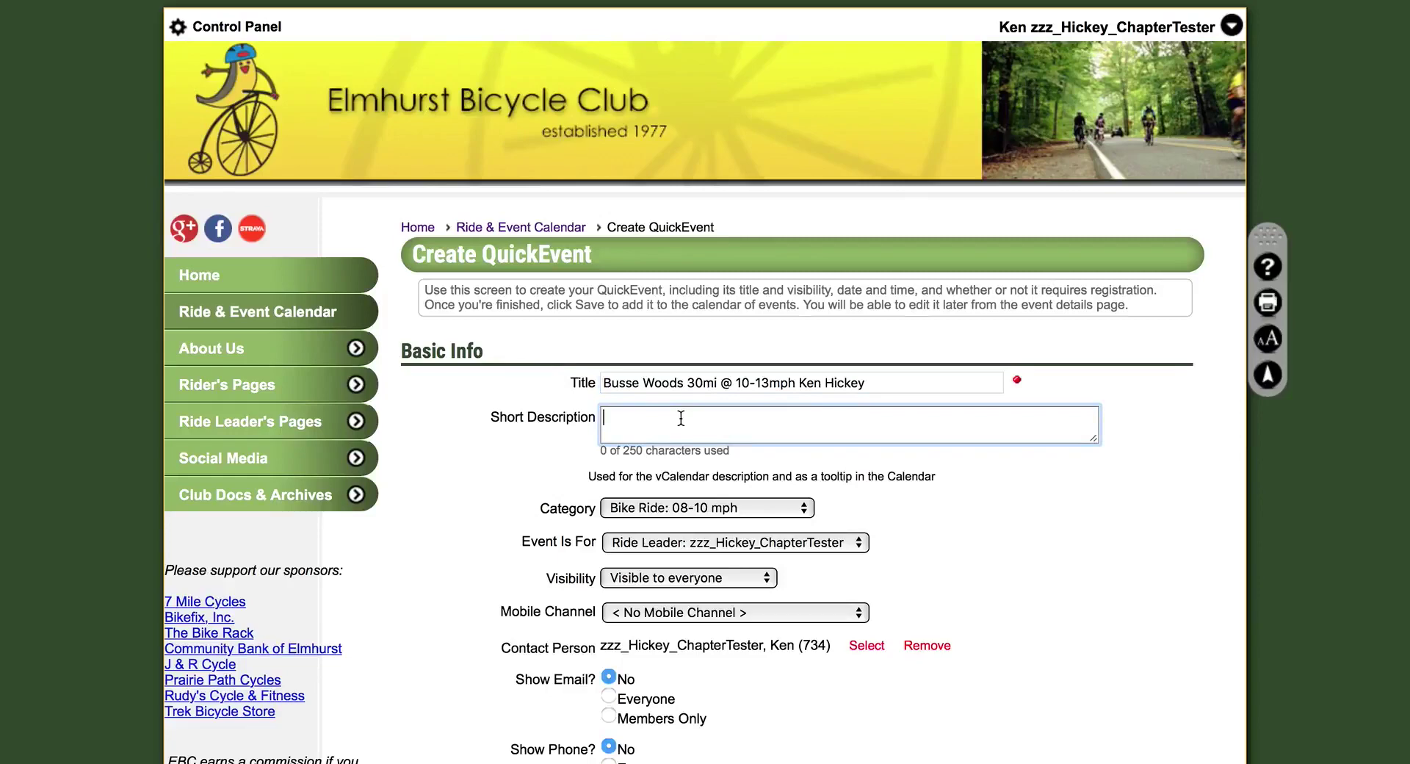
text(We will ri)
text(de to buses w)
text(oods on roads and )
text(paved paths. )
text(Break will b)
text(e at Subway)
text(, and we will )
text(return via an a)
text(lt. route.)
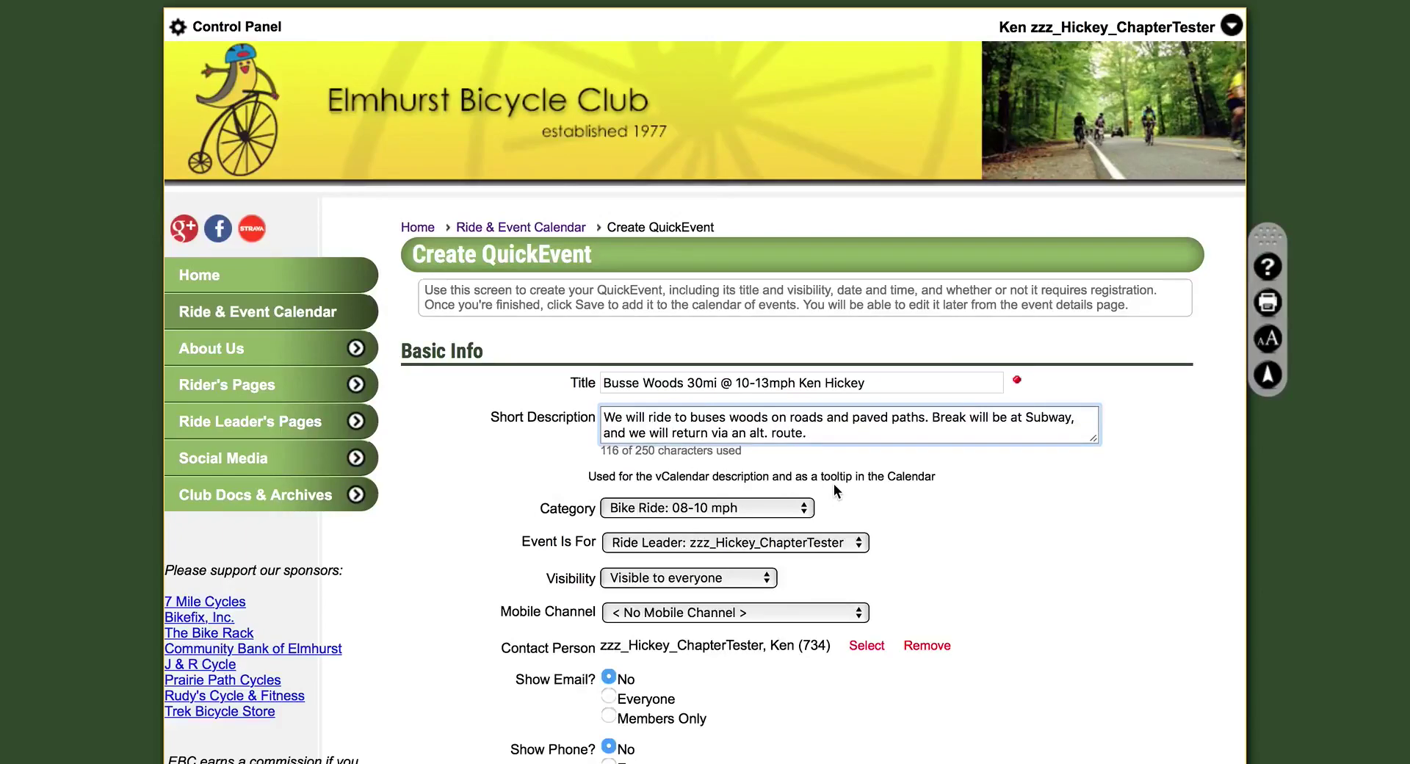
Choose 'Bike Ride: 10-13 mph' as the event category
click(784, 507)
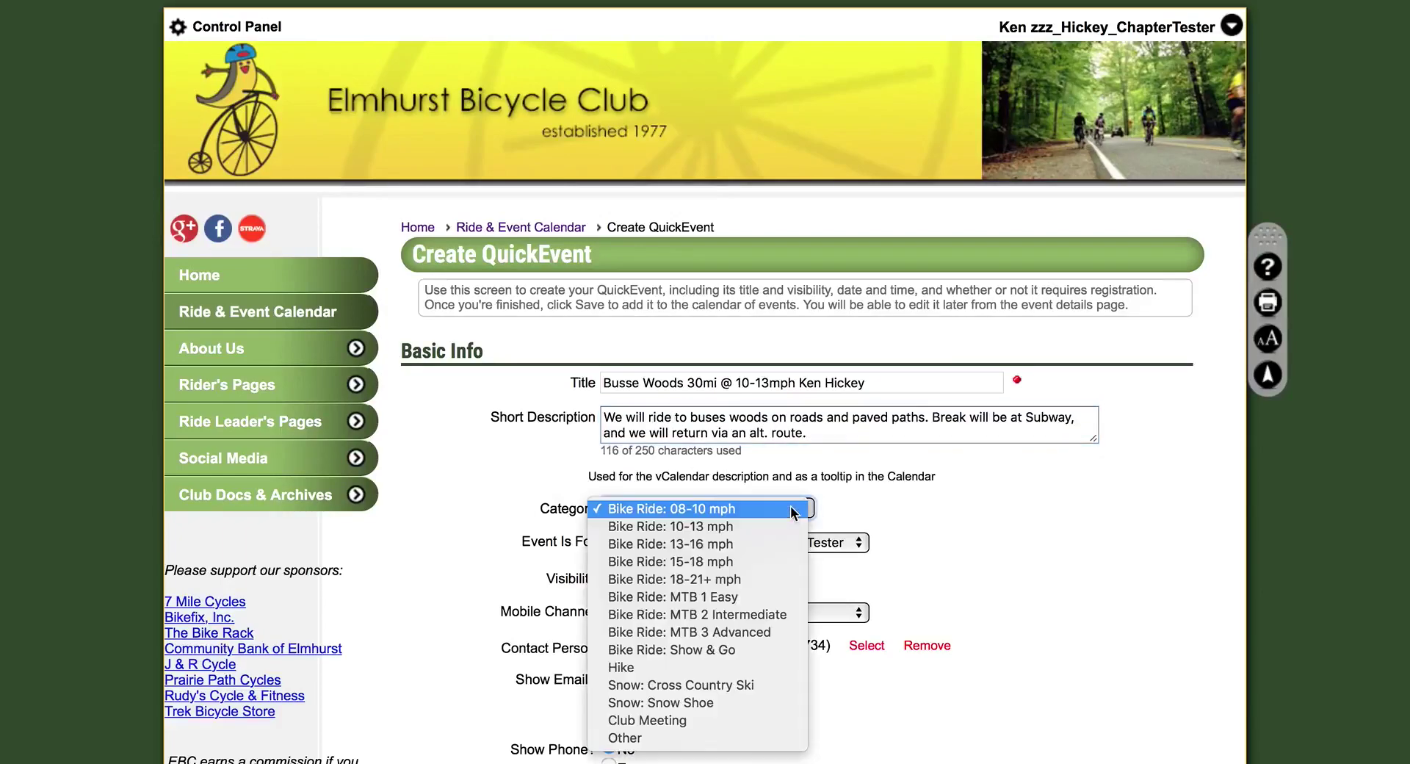
click(751, 526)
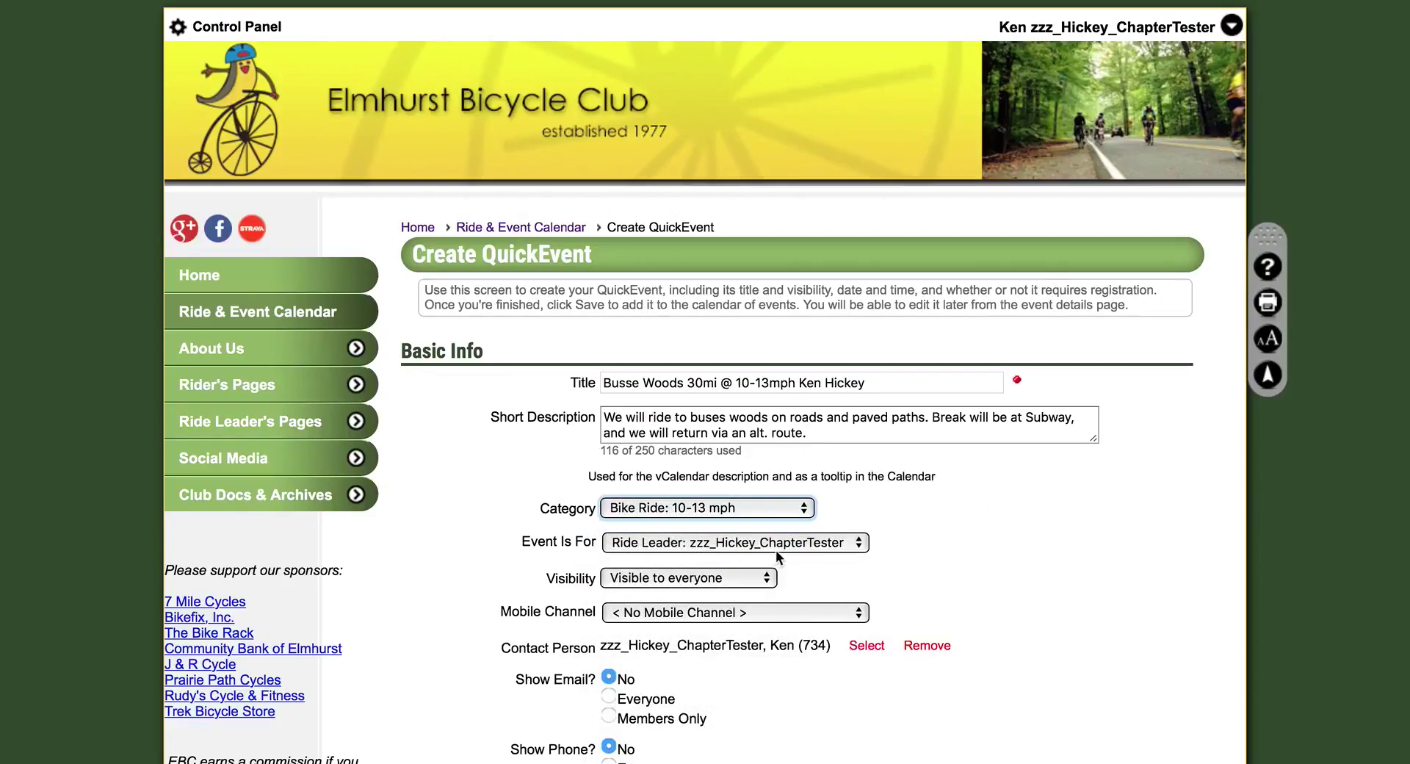
scroll(845, 565, down, 3)
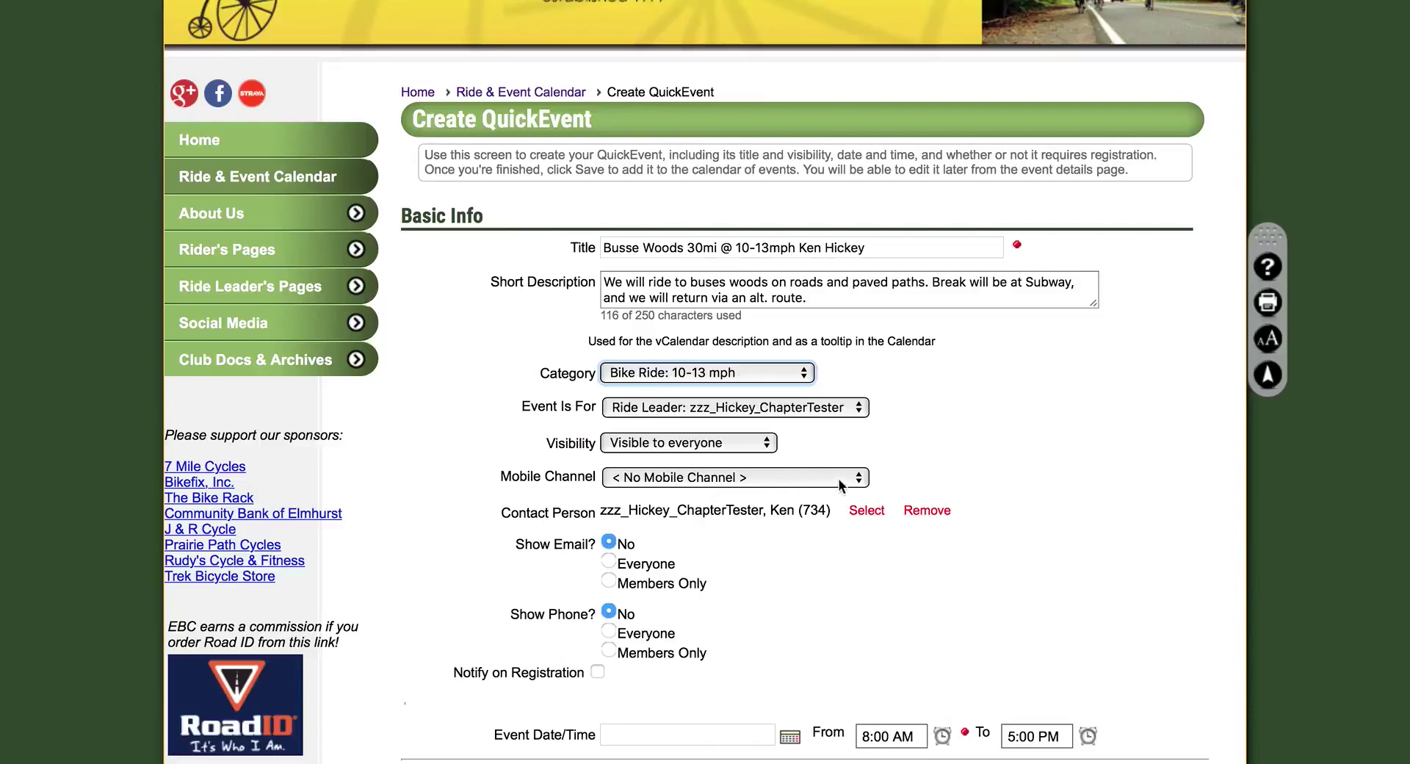
scroll(958, 476, down, 2)
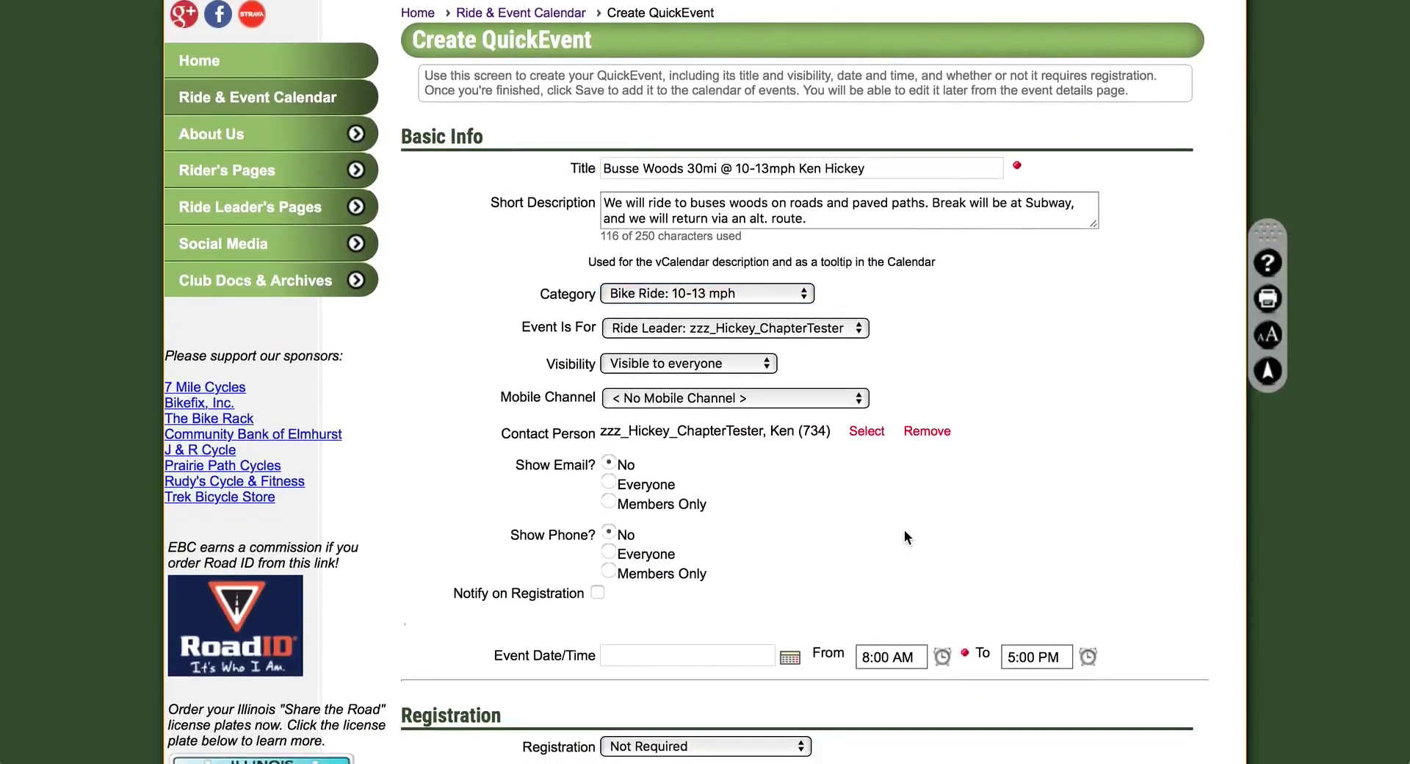
Search members by the ride leader's last name and select that member as contact person
click(867, 434)
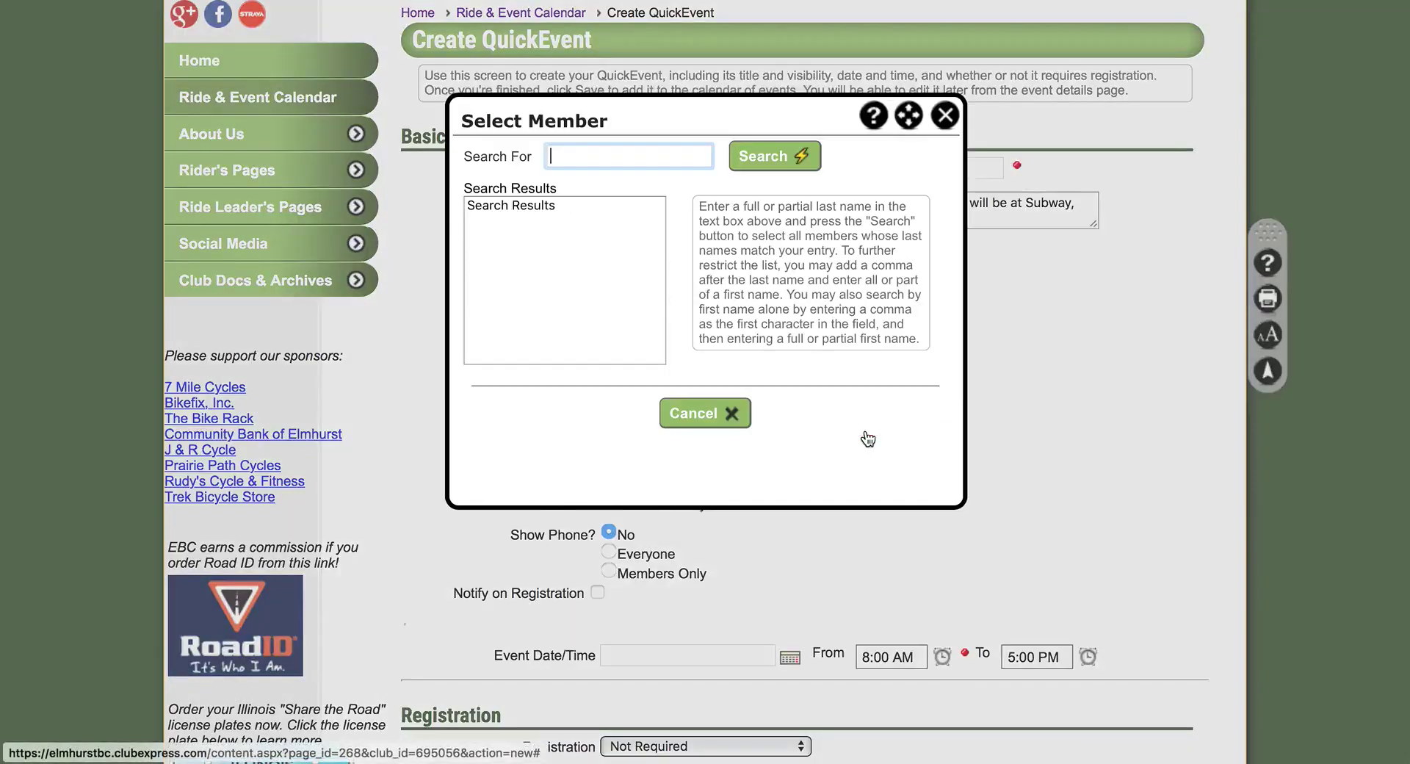
text(Hickey)
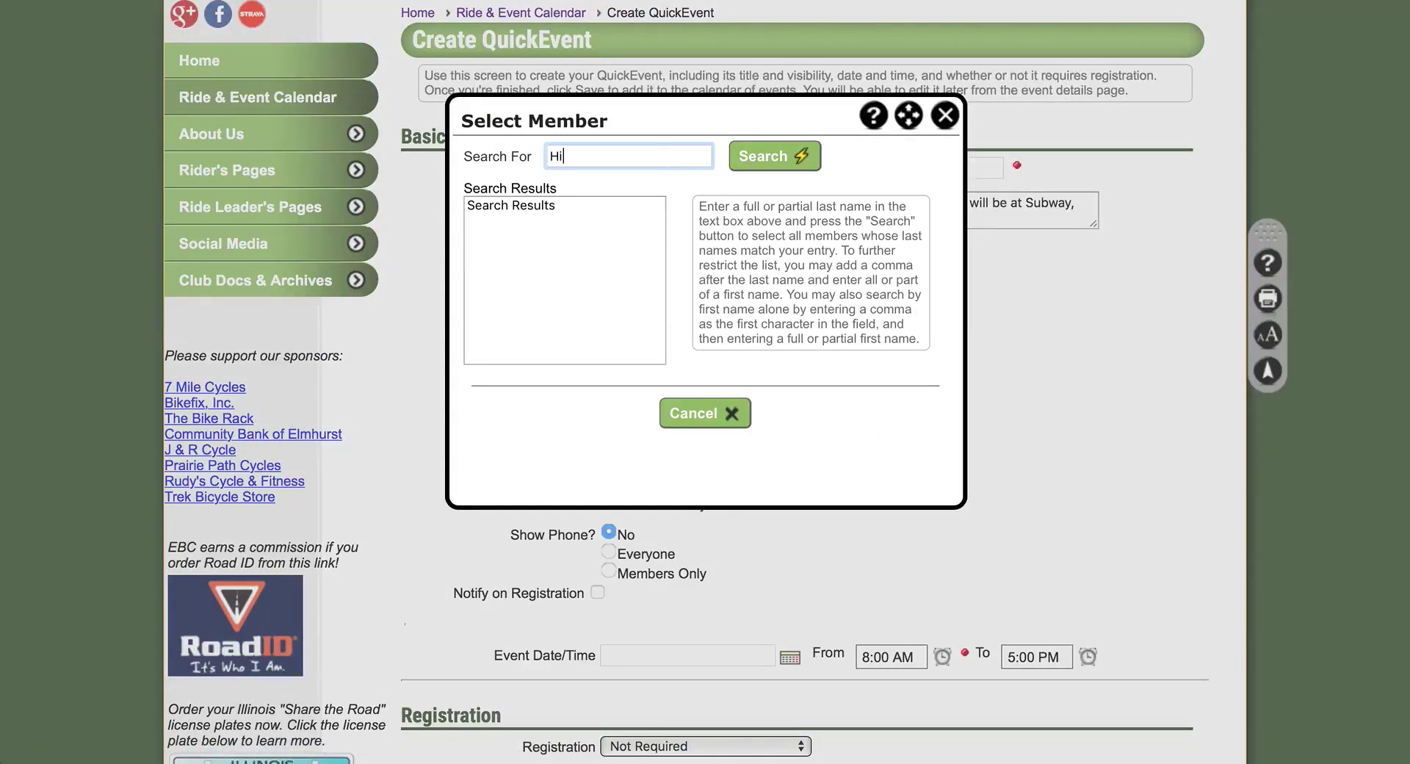
click(754, 156)
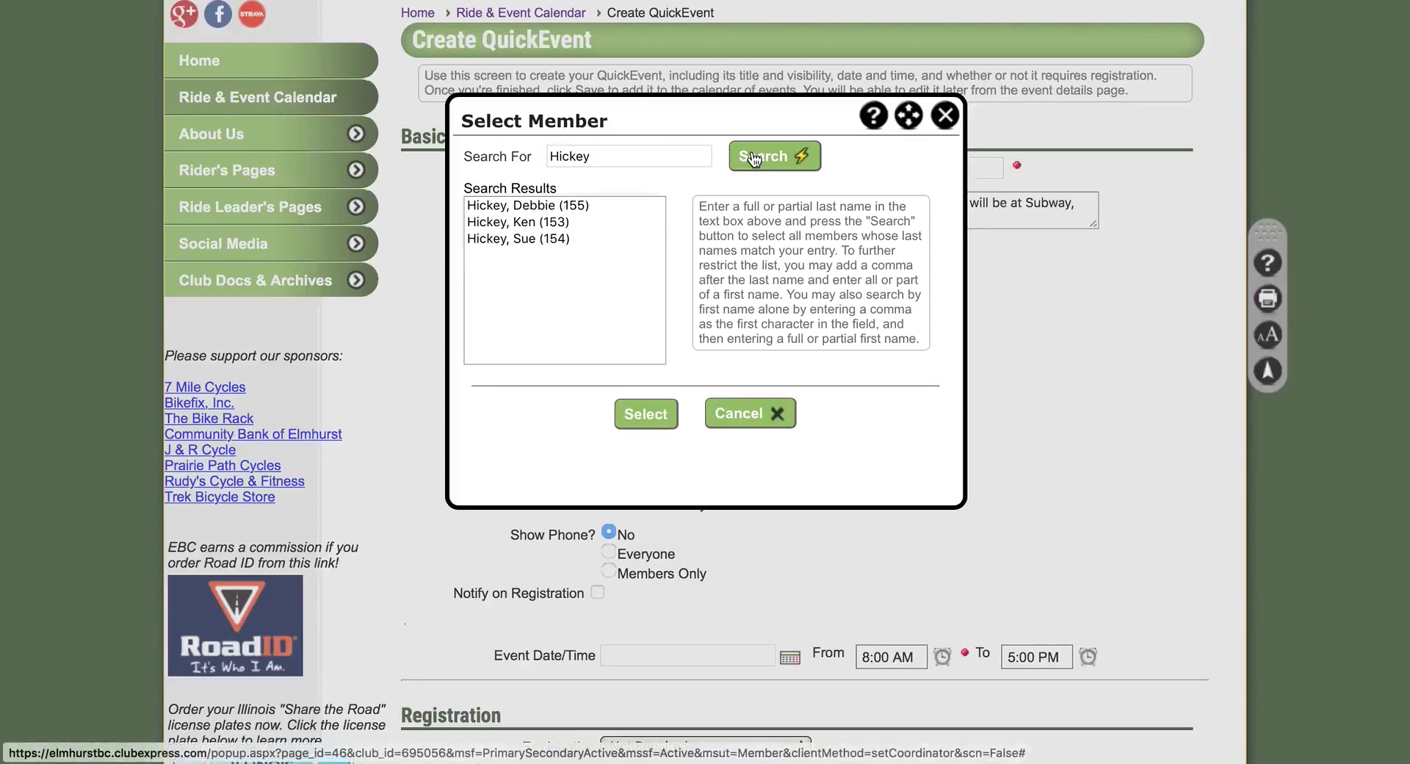
click(540, 221)
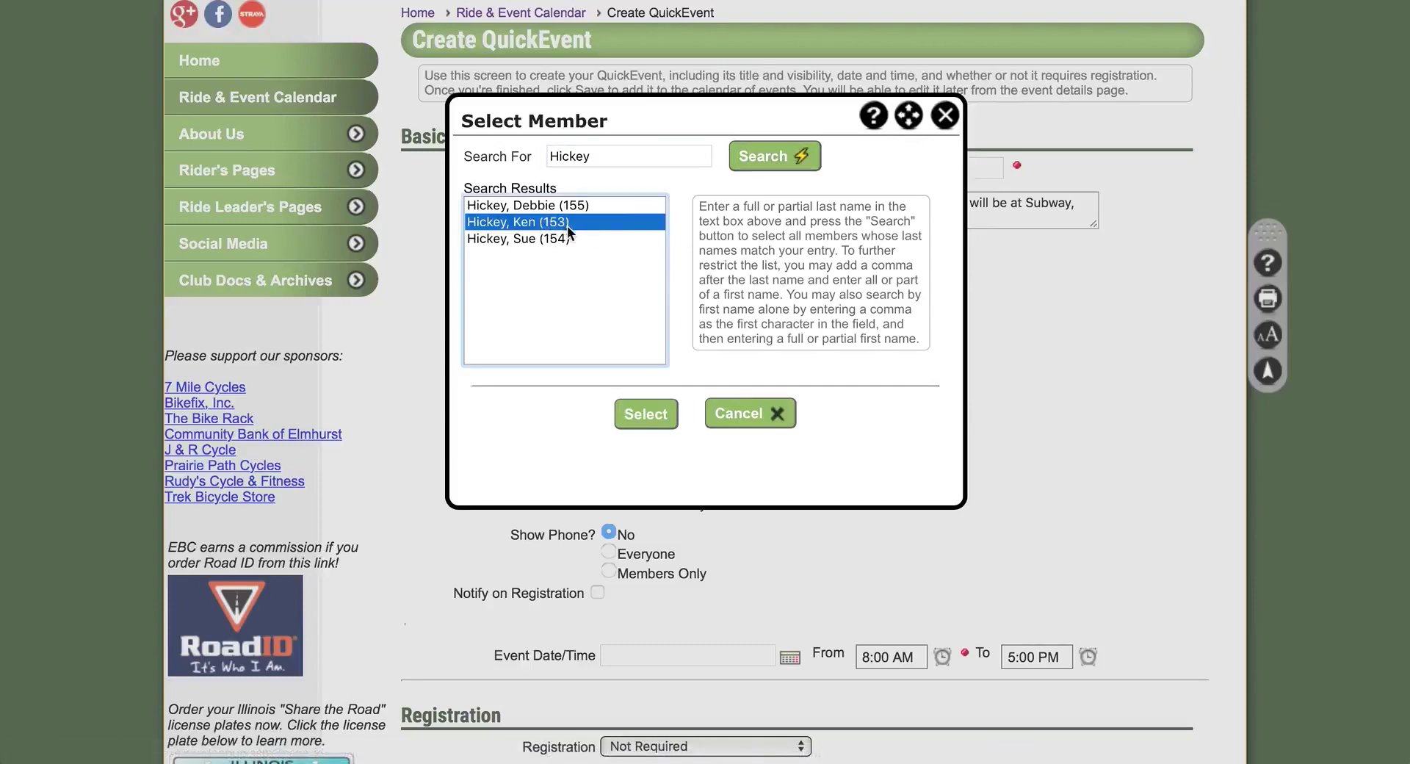
click(645, 414)
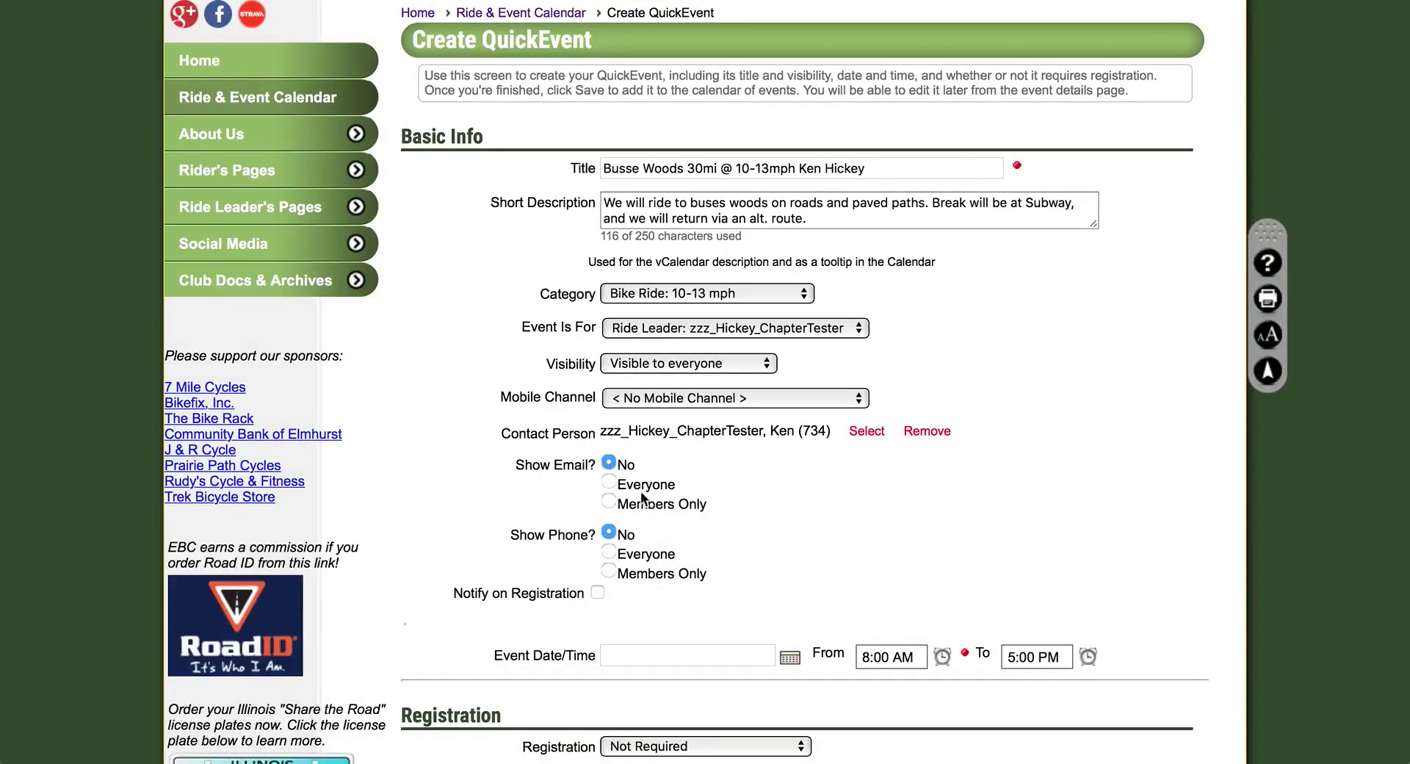
click(610, 502)
click(632, 576)
scroll(840, 569, down, 3)
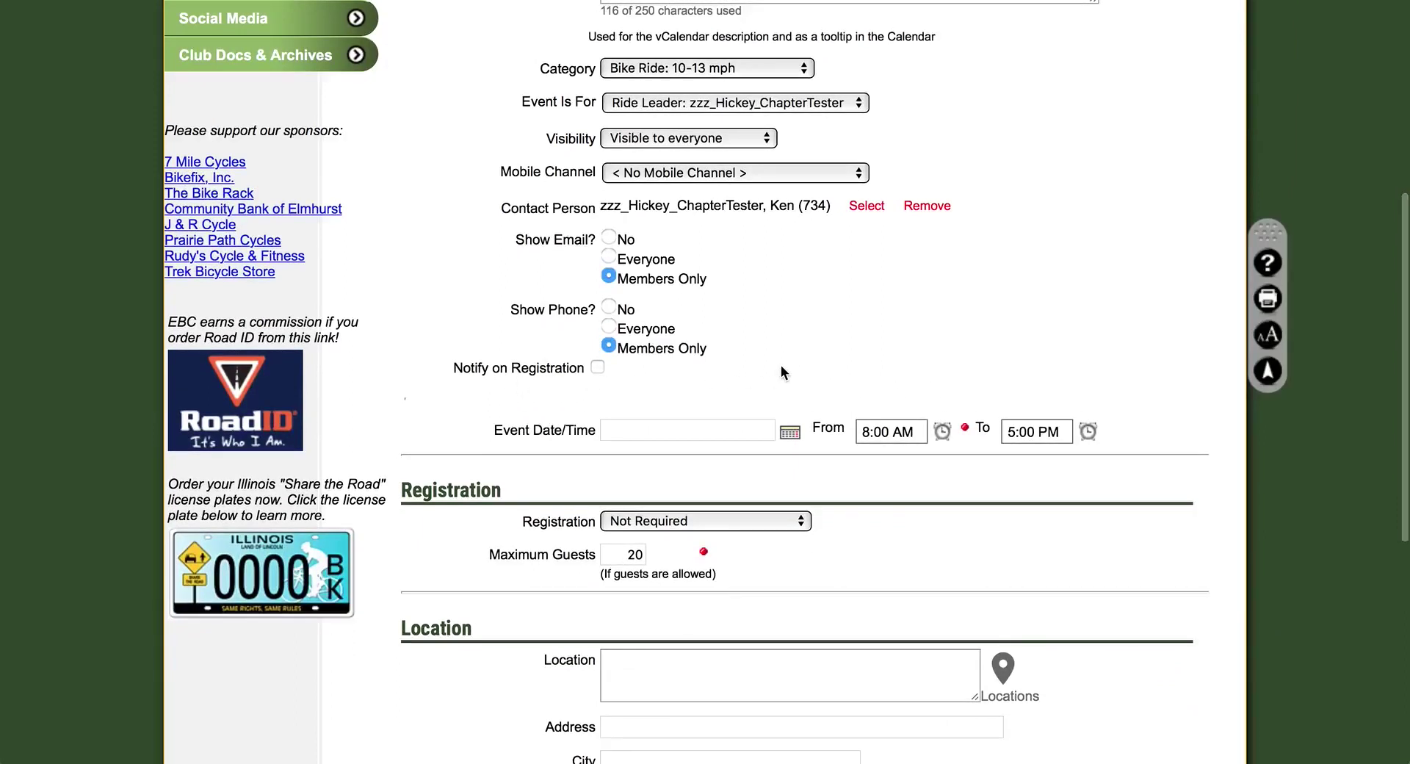
scroll(757, 369, down, 2)
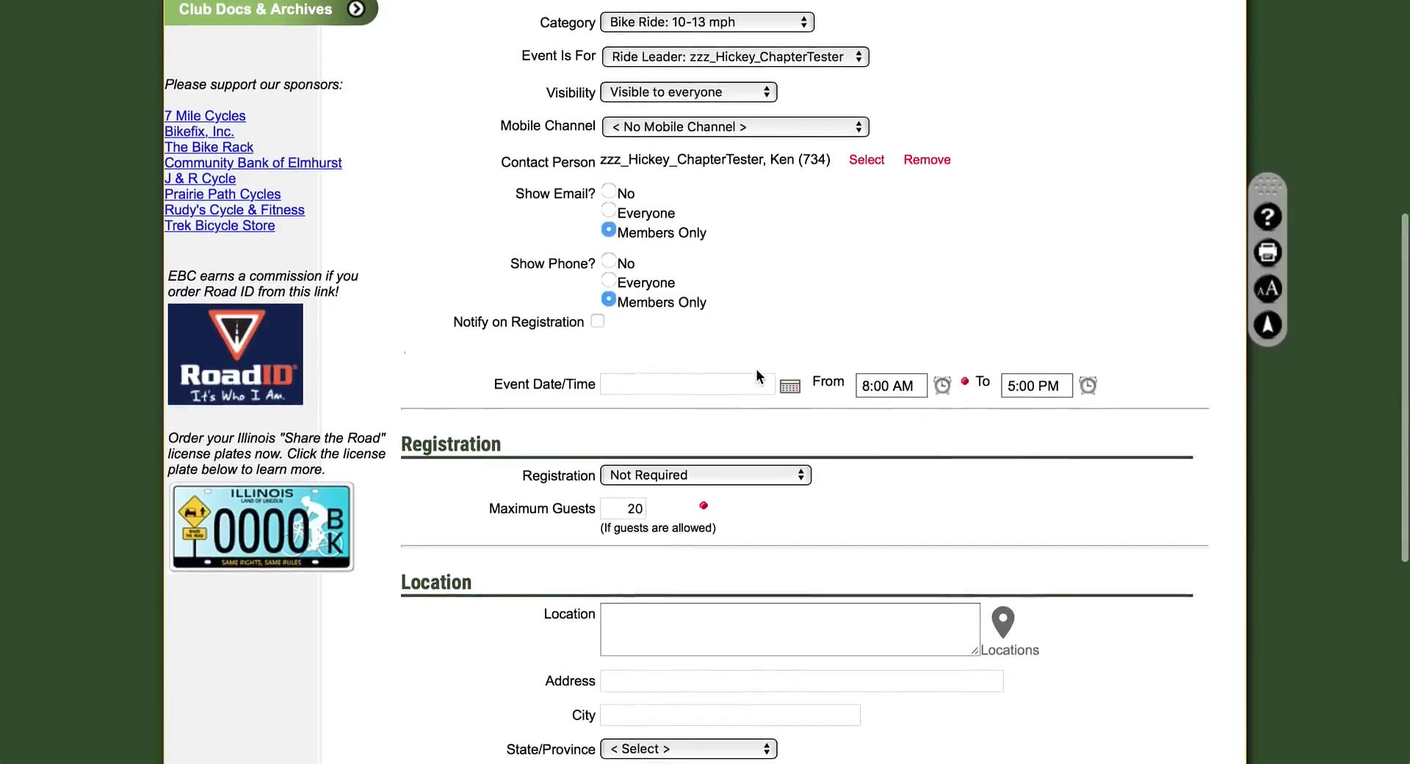
scroll(851, 301, down, 1)
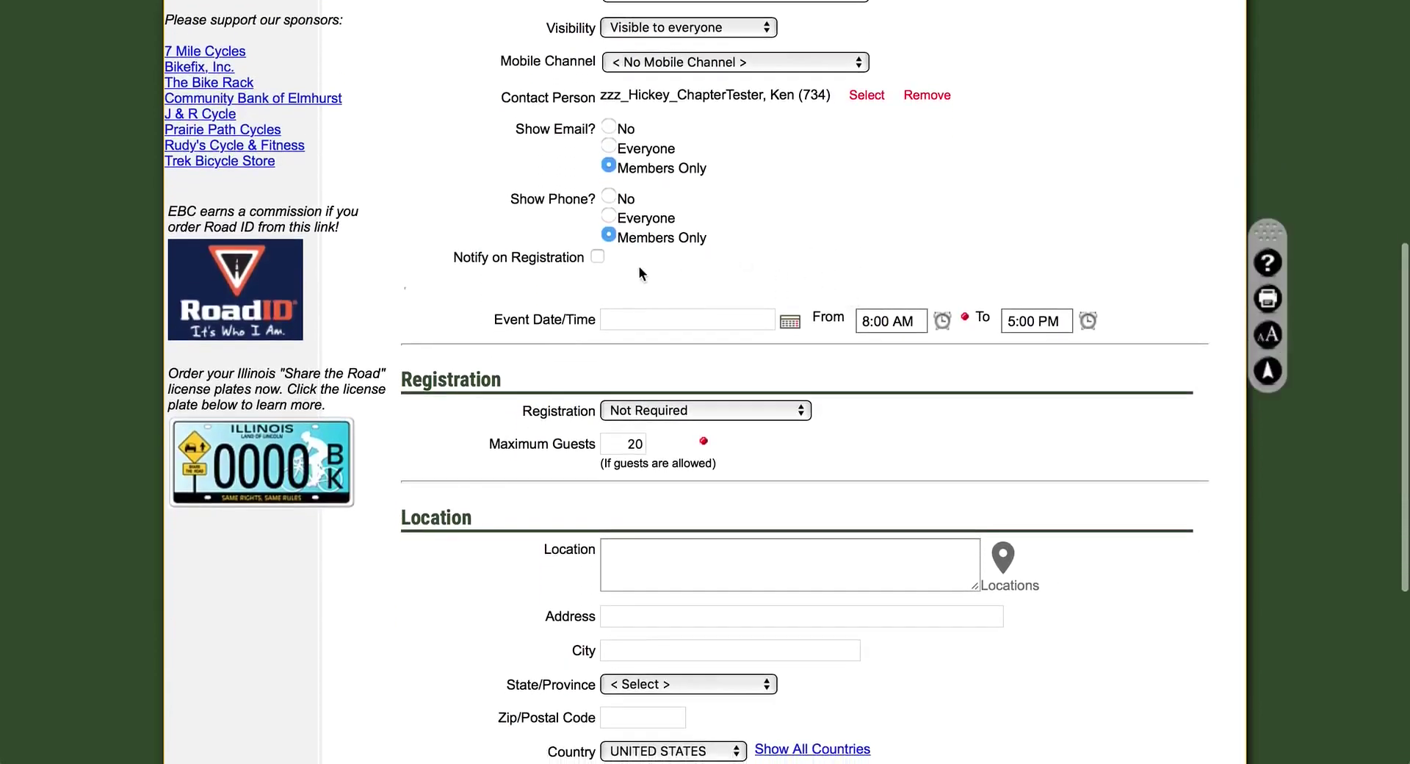
Date the event 02/01/2018, starting at 8:30 AM and ending at 12:30 PM
click(790, 322)
click(785, 340)
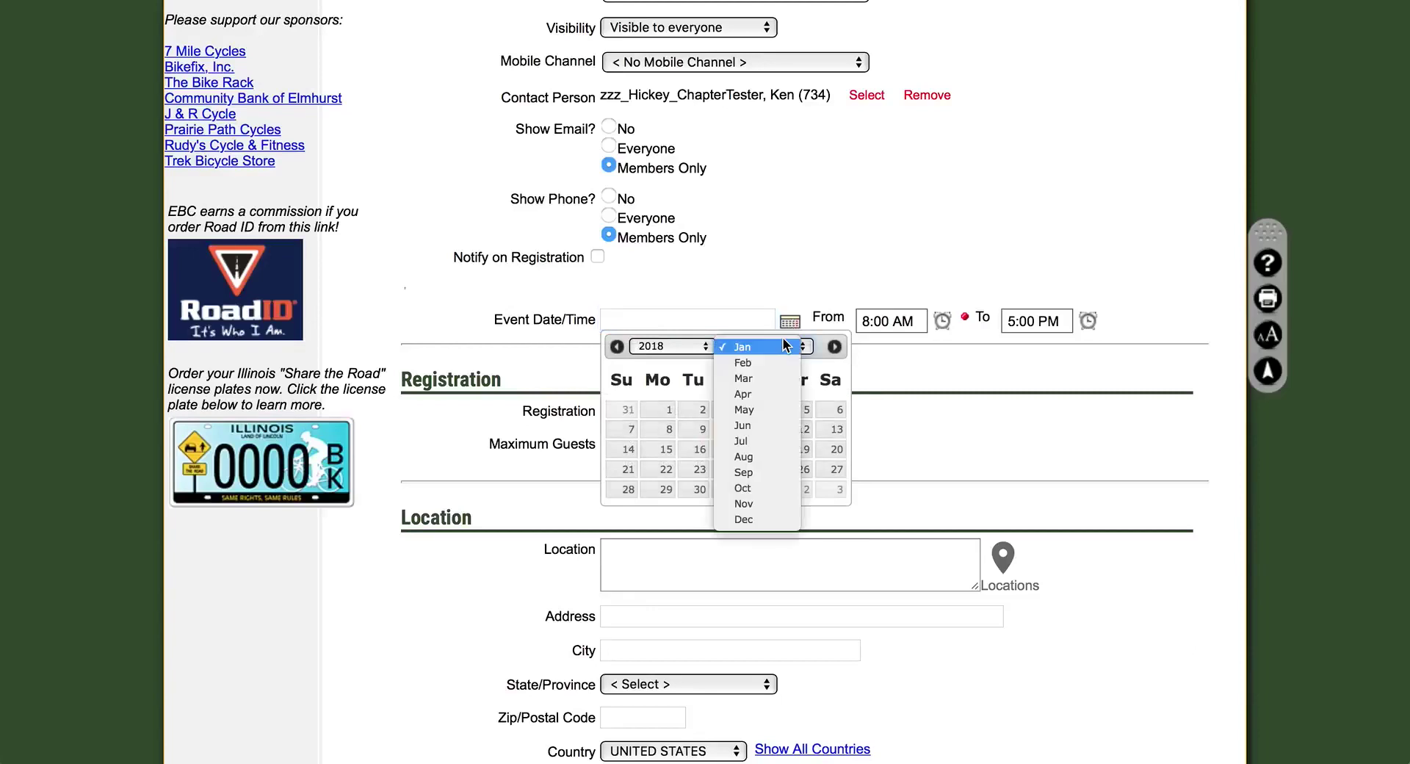
click(761, 361)
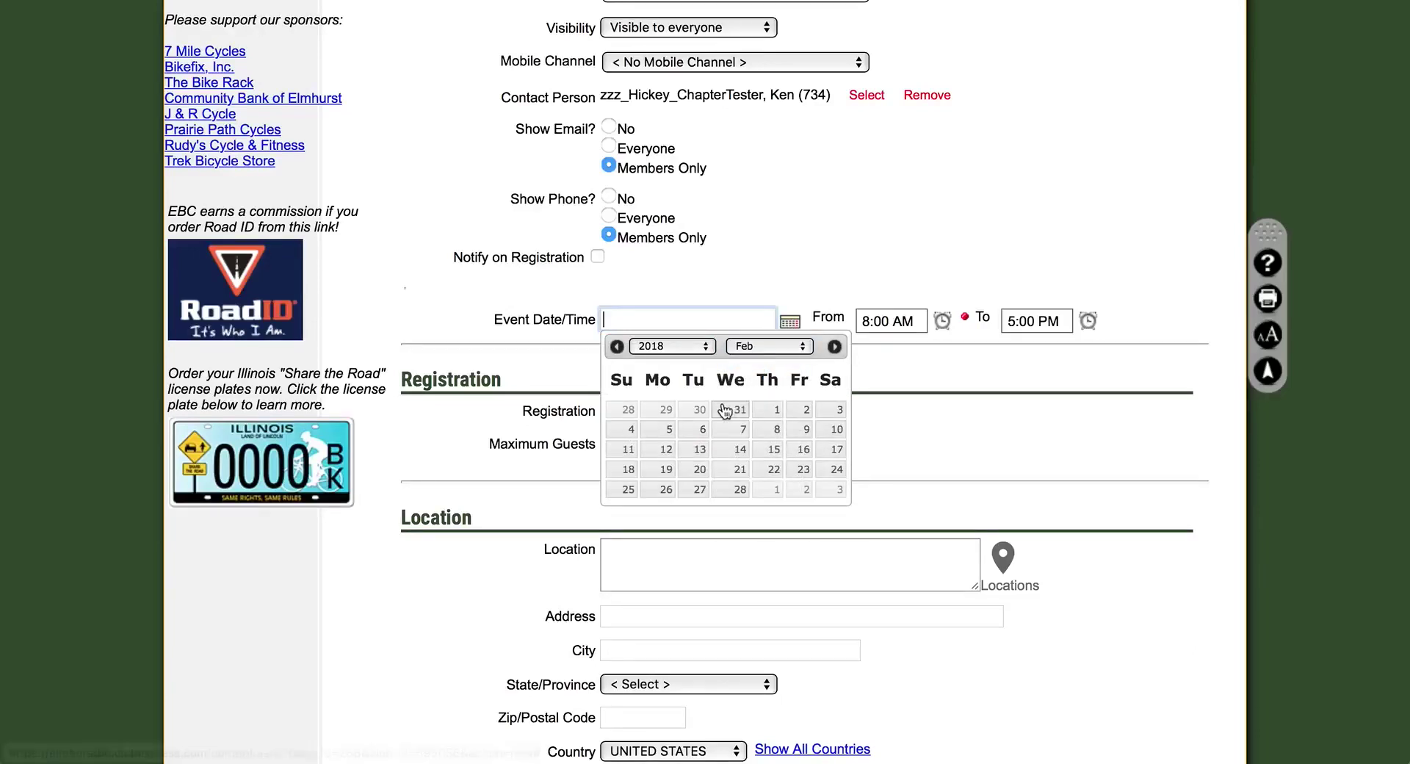
click(776, 413)
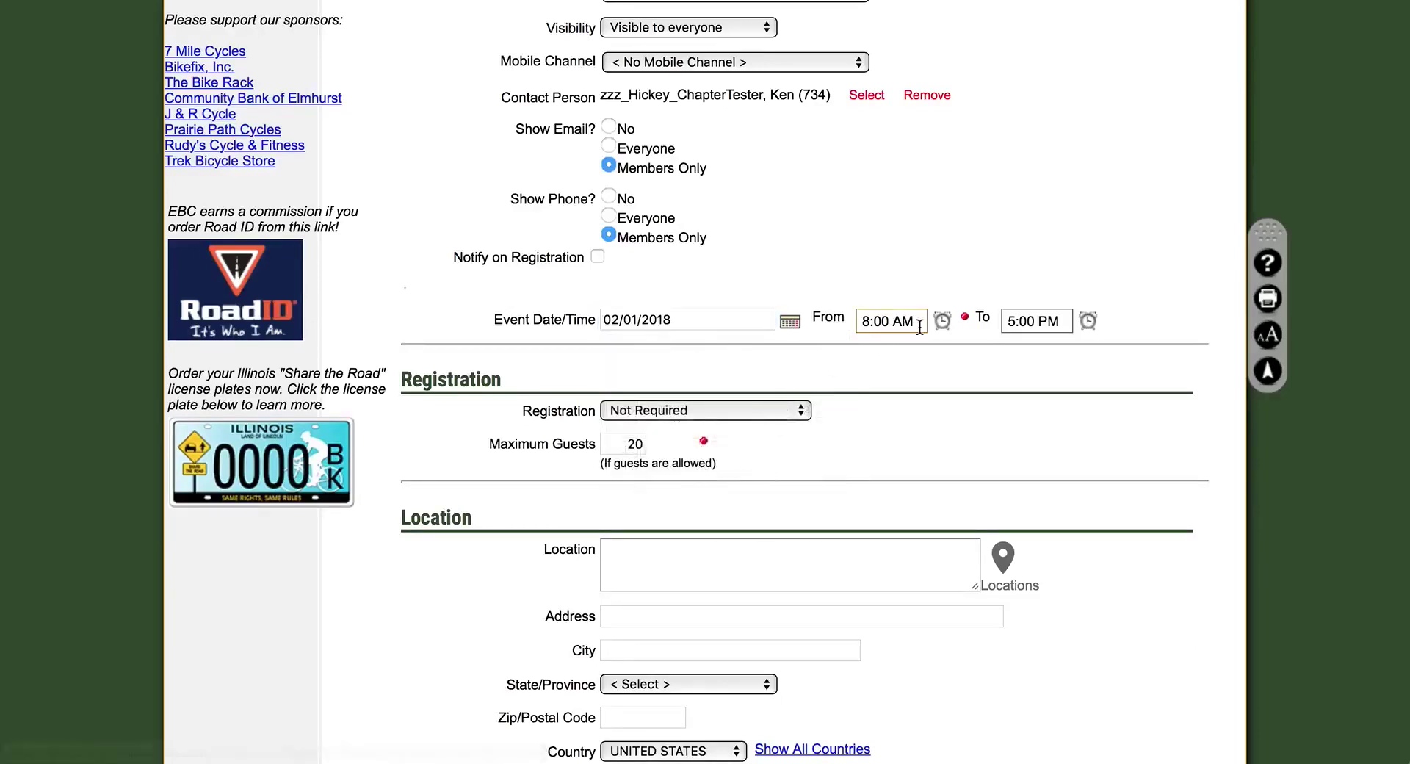
click(948, 327)
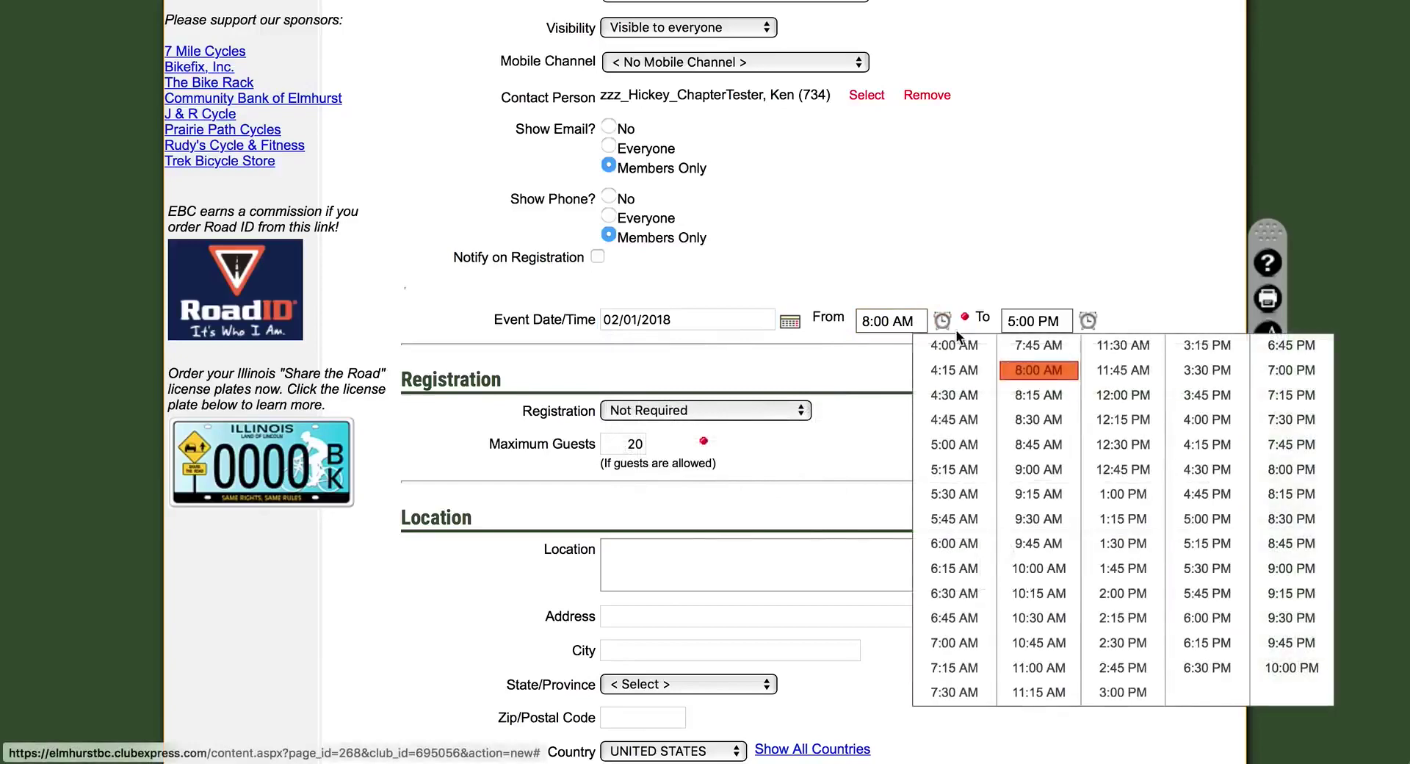
click(1043, 419)
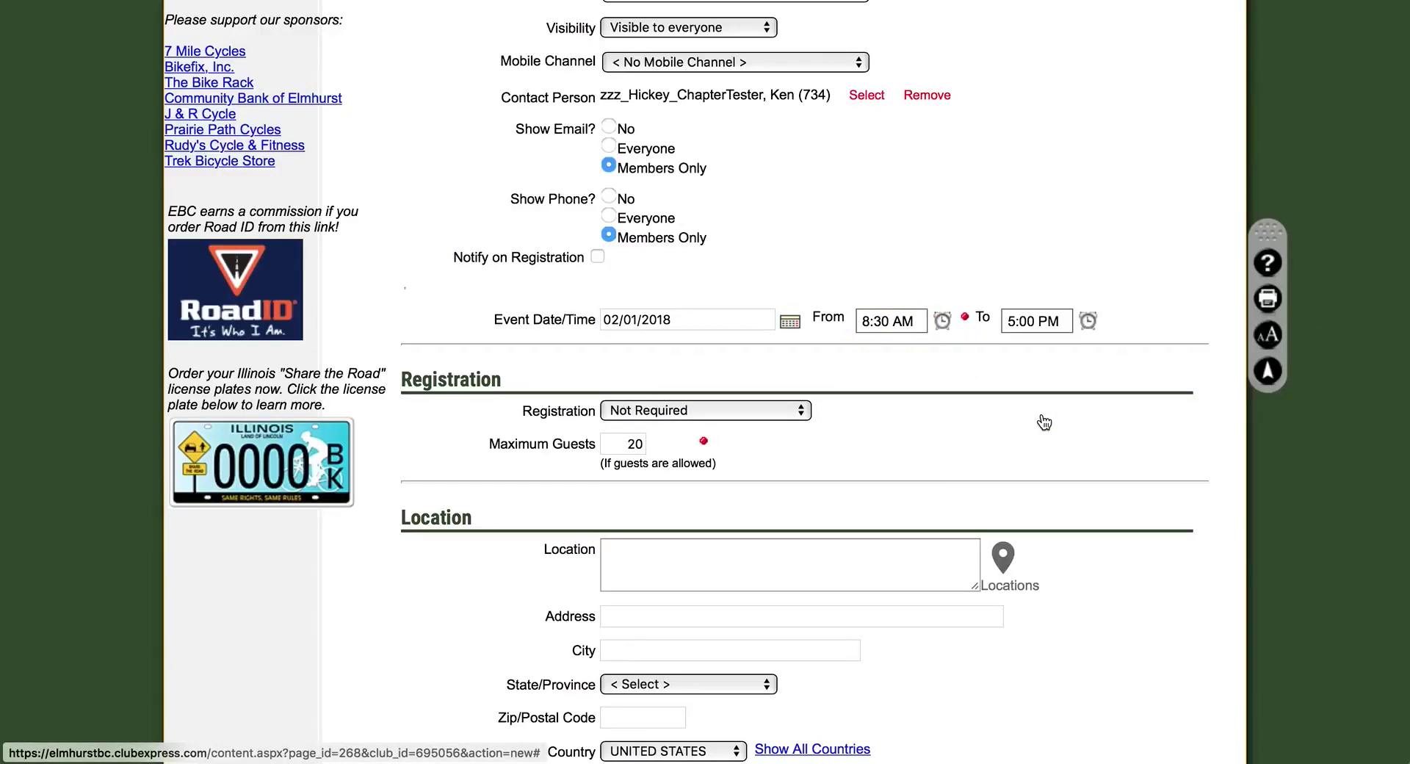
click(1088, 320)
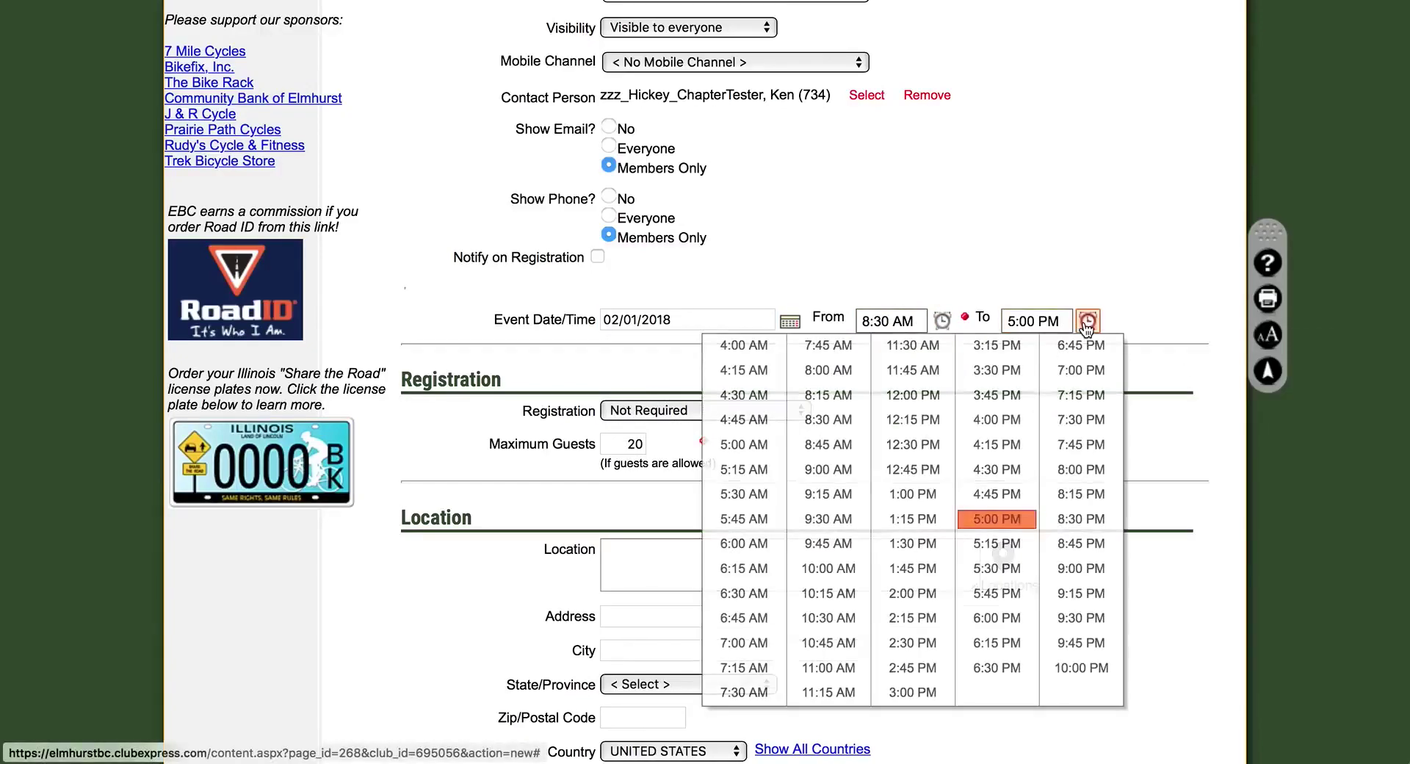
click(913, 444)
scroll(981, 411, down, 4)
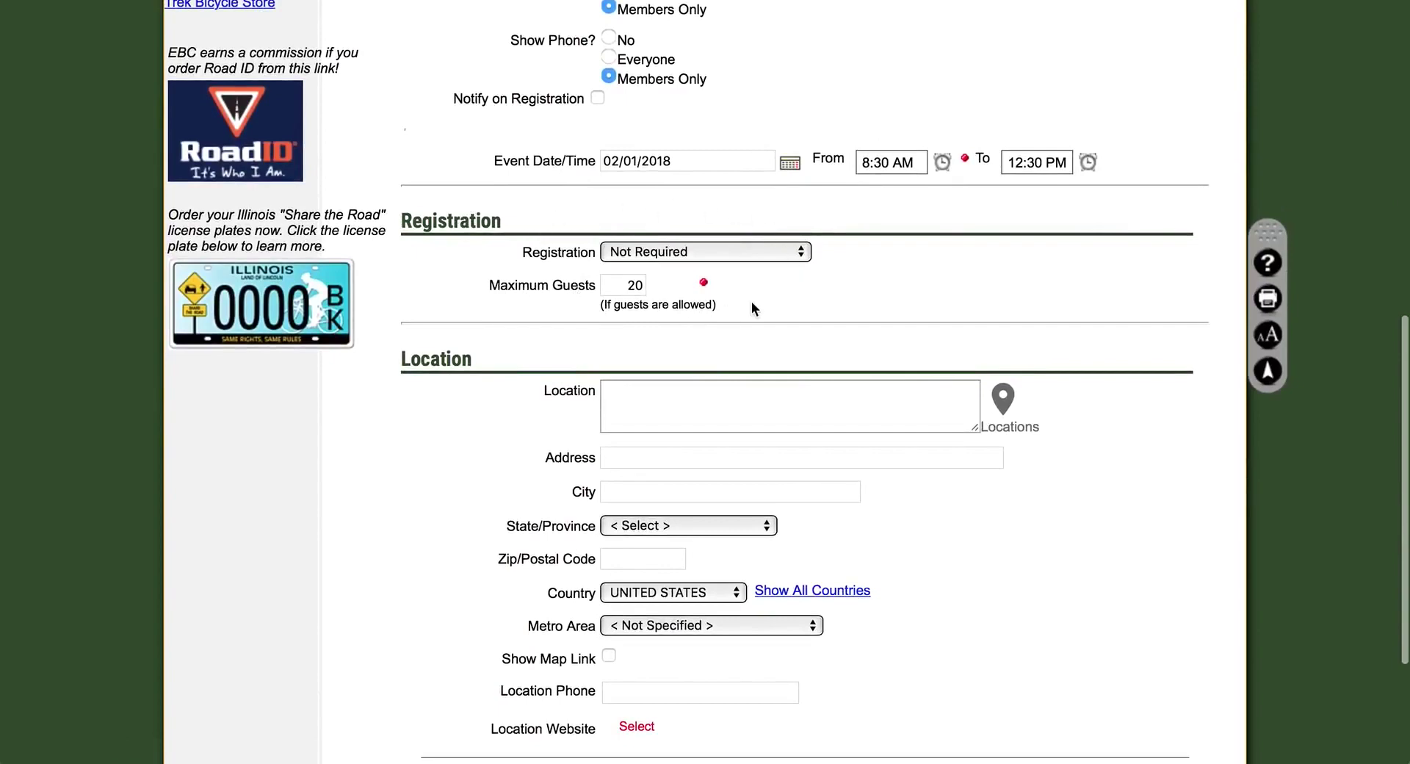
Skip the saved locations and type the meeting place name manually
scroll(753, 299, down, 5)
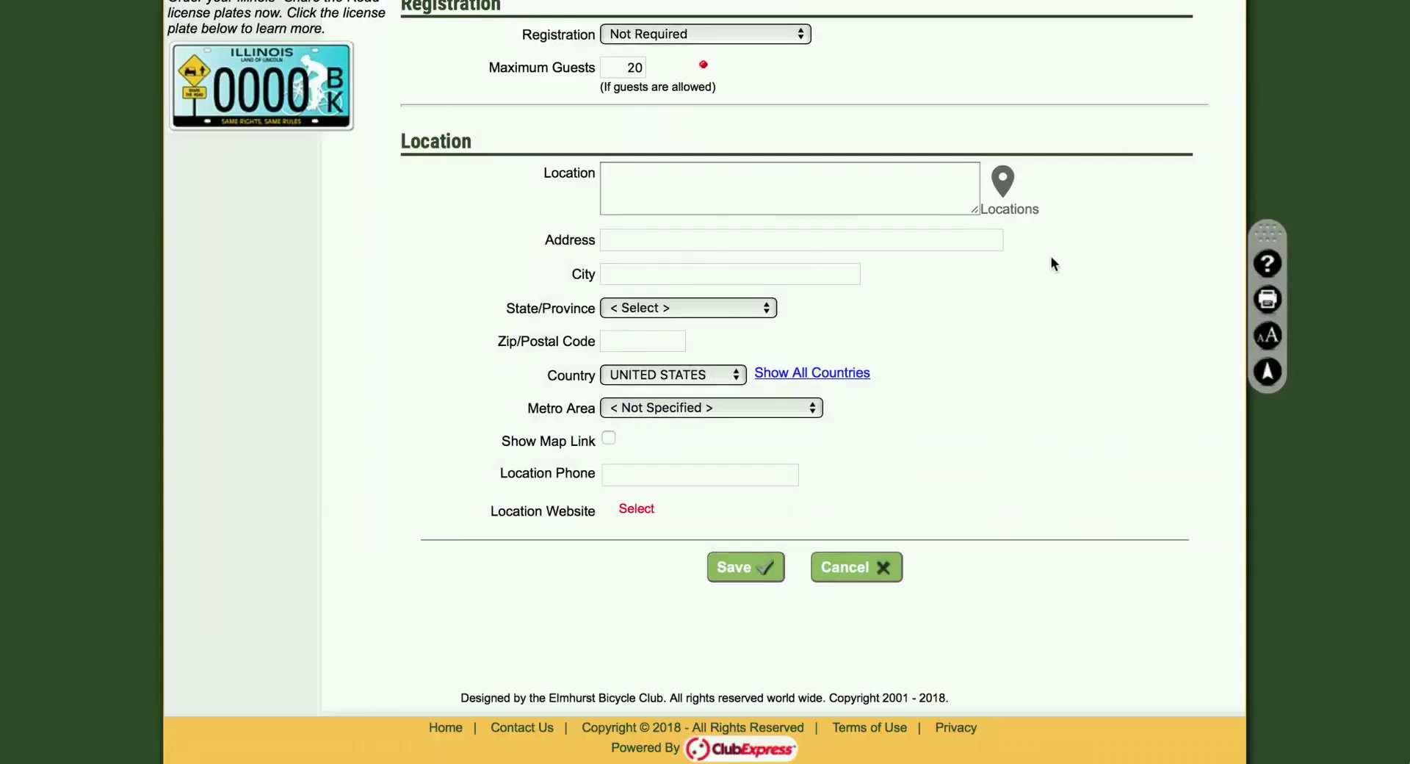
click(1002, 184)
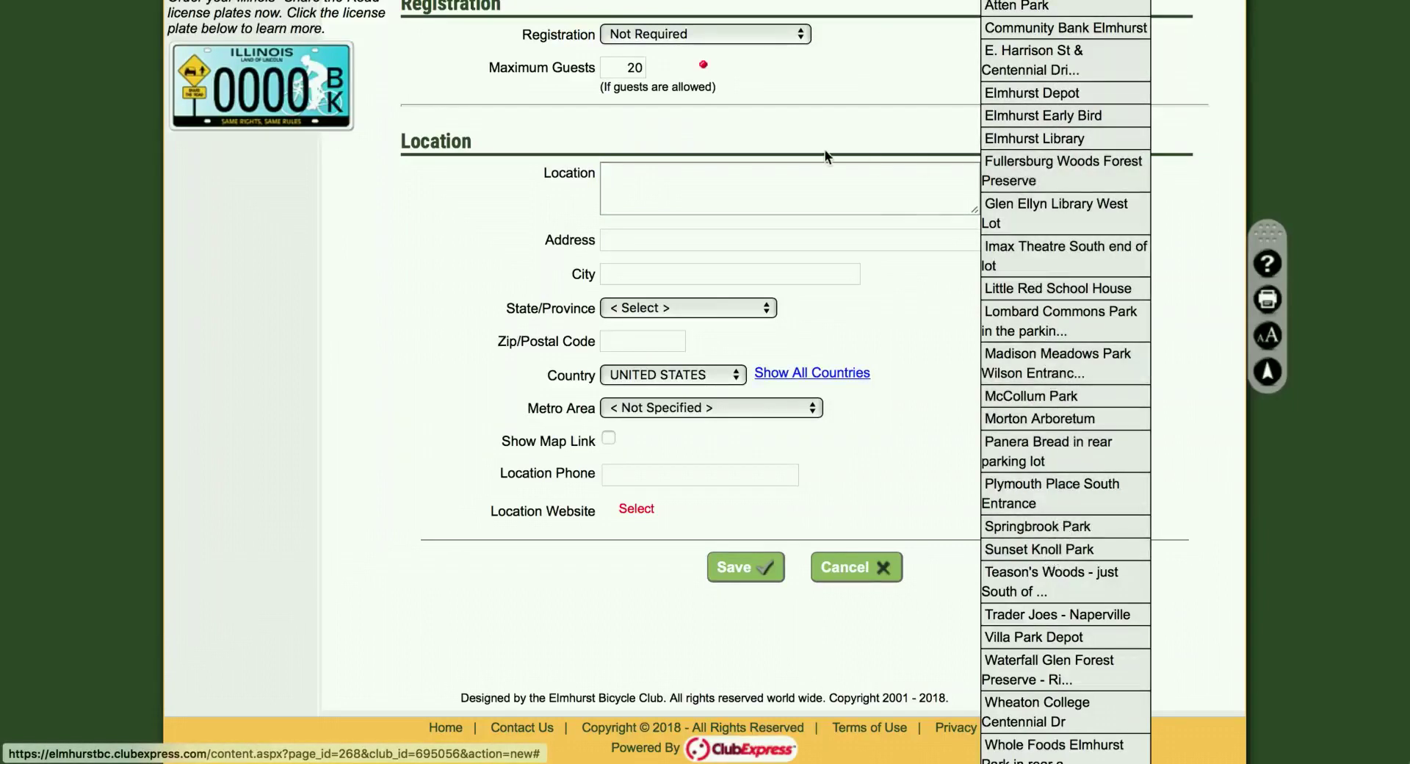
click(808, 176)
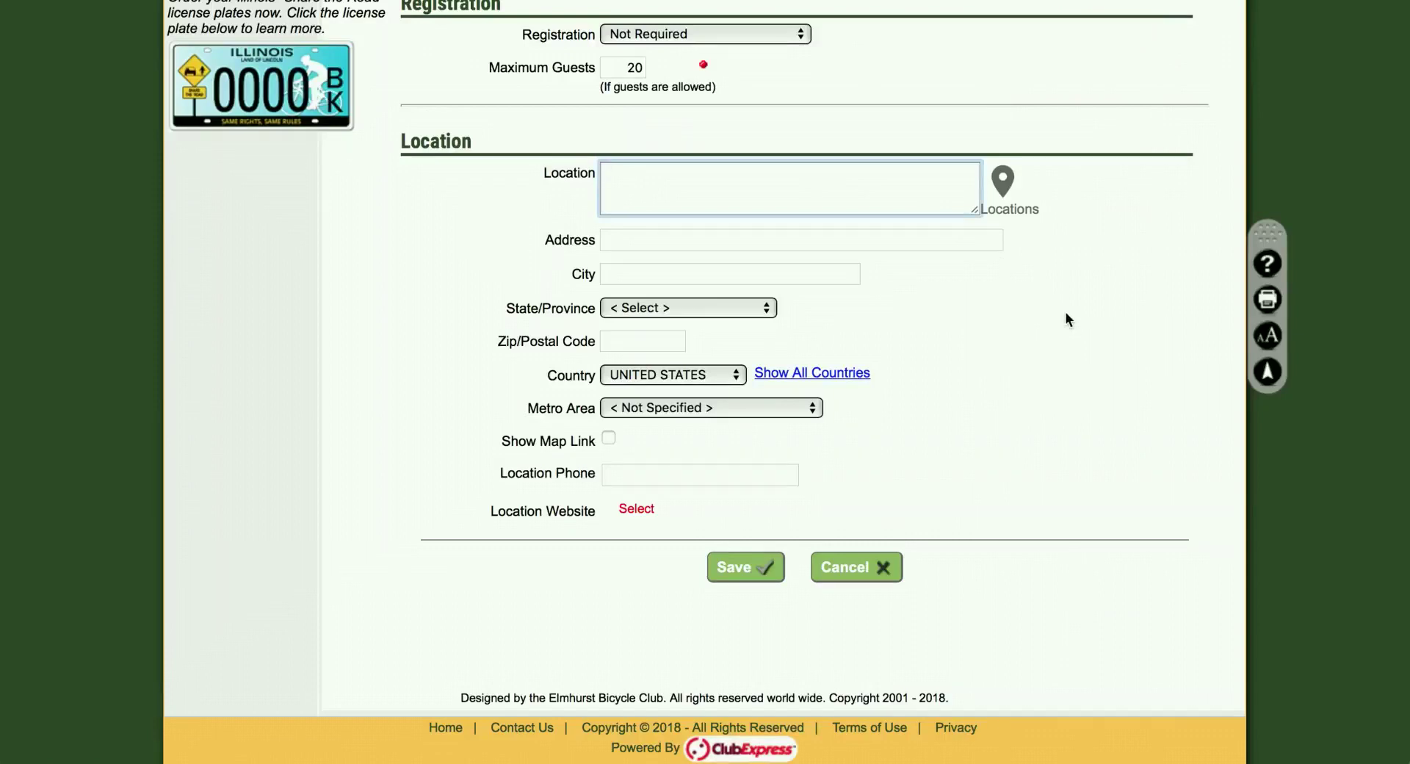
text(Kathy's House)
Enter the street address, city Lombard, state Illinois and ZIP 60148
click(651, 240)
text(123 Sesame Stereet)
click(661, 274)
text(Lombard)
click(625, 307)
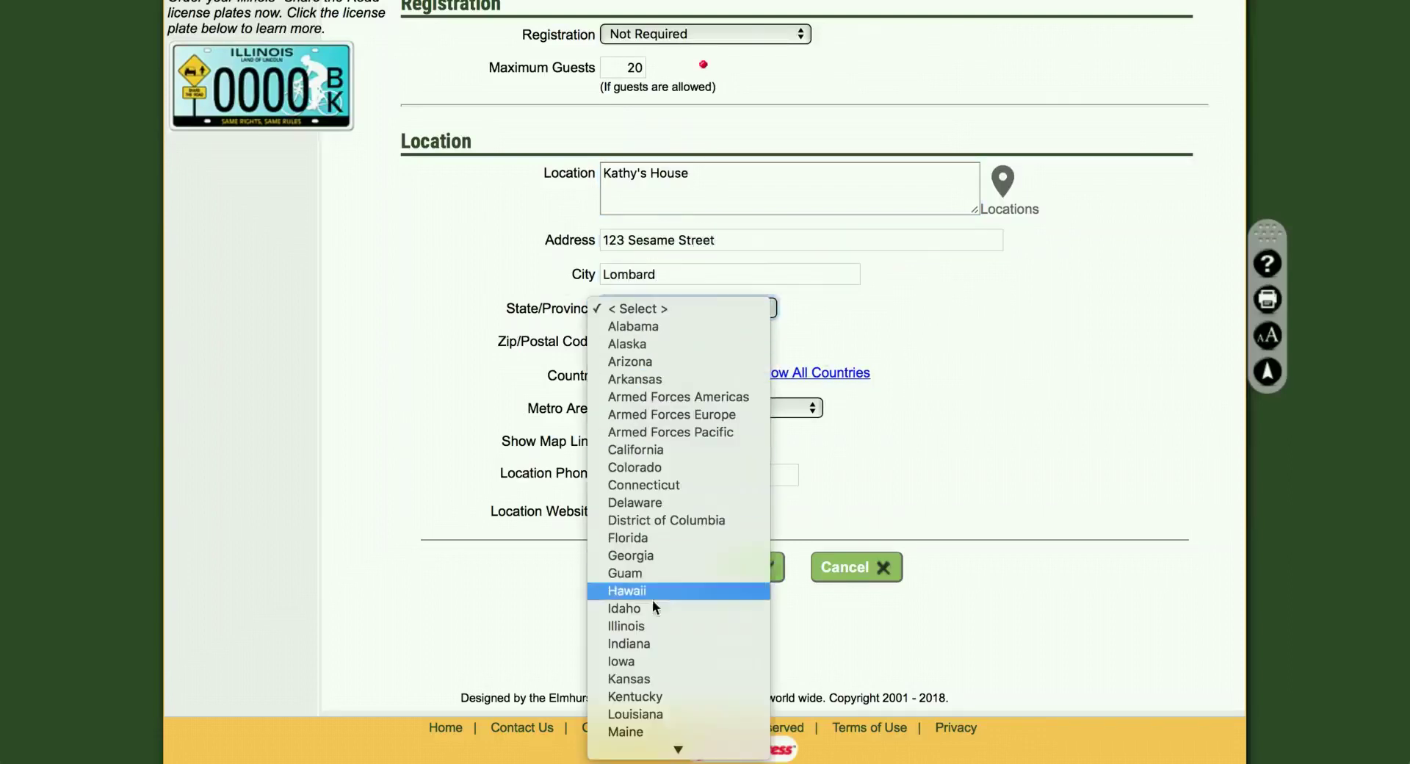
click(649, 628)
click(636, 343)
text(60148)
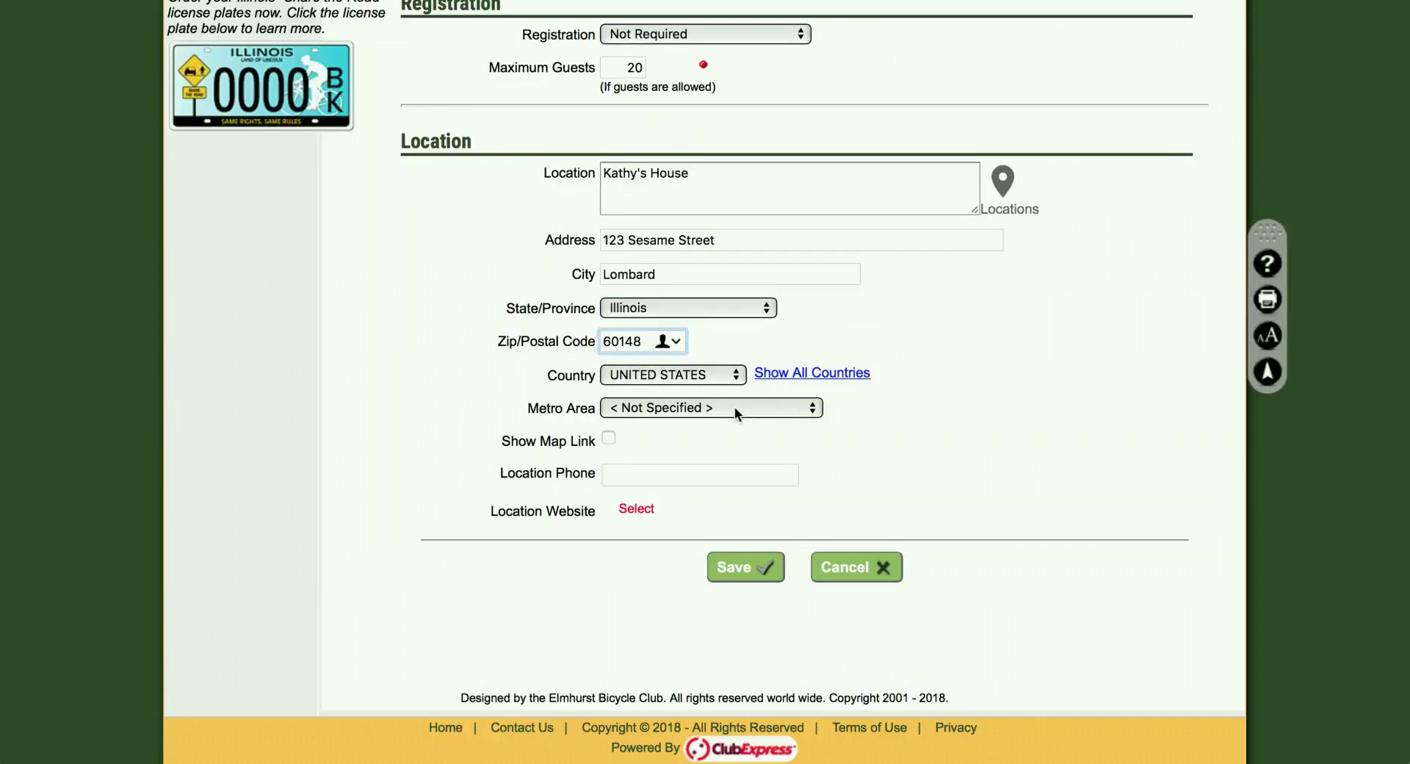
click(610, 438)
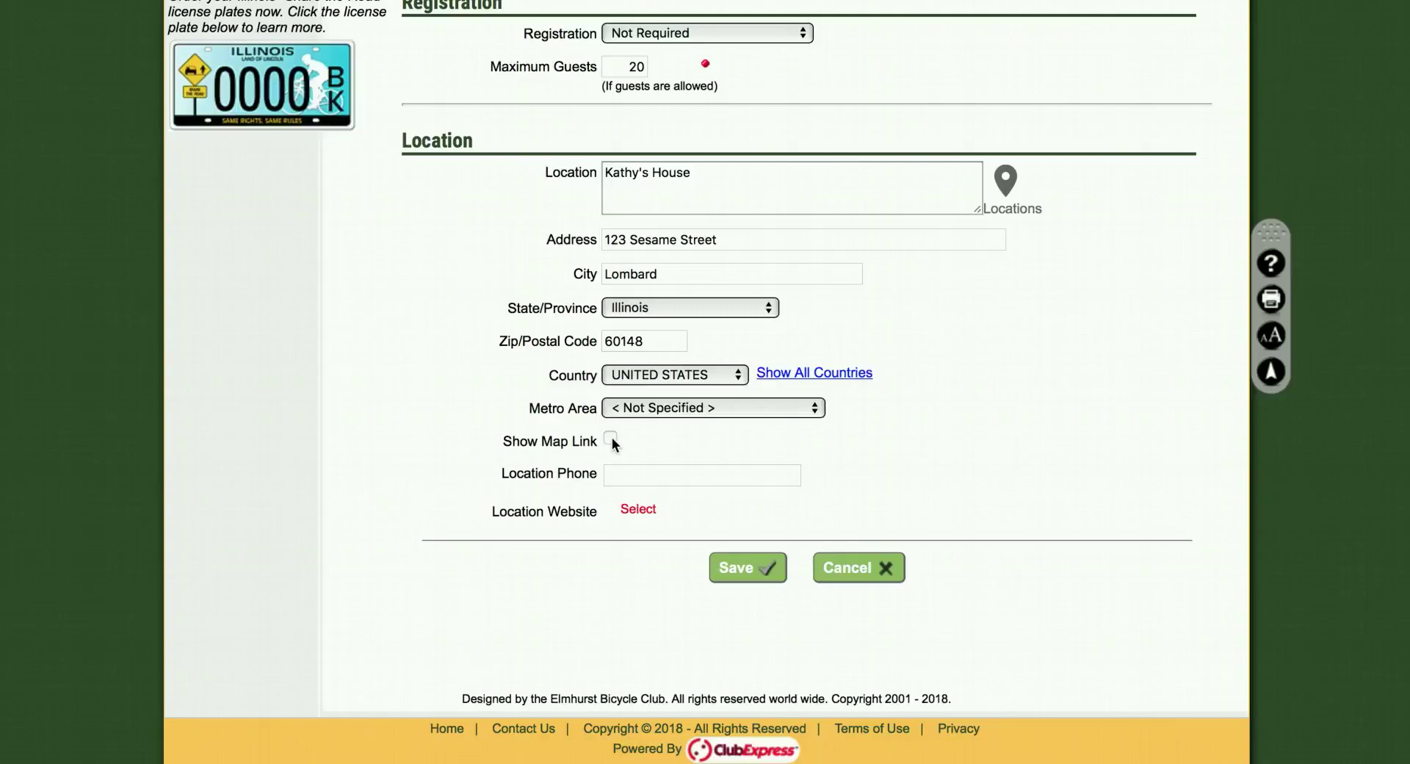
Enable Show Map Link, save the event, and dismiss the 'QuickEvent saved.' message
click(611, 439)
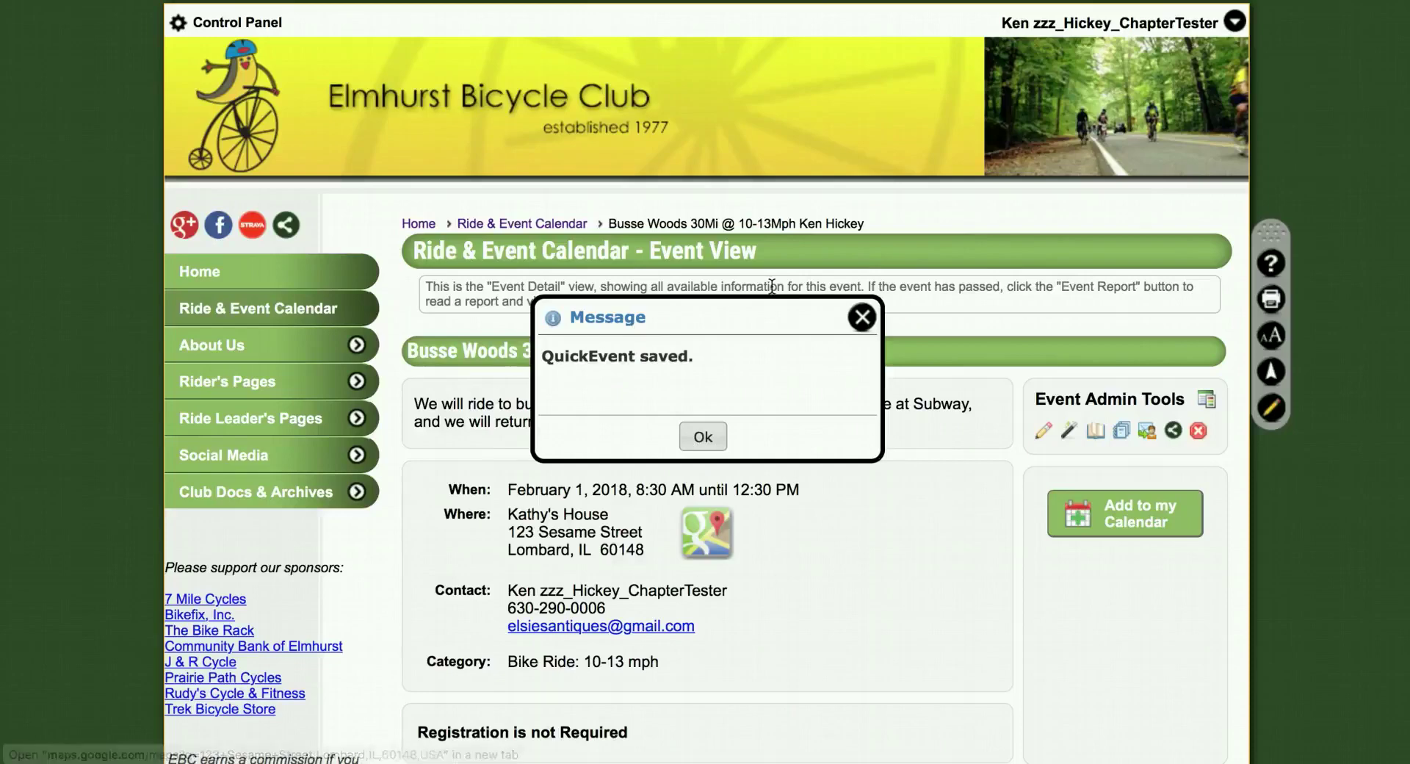
click(703, 438)
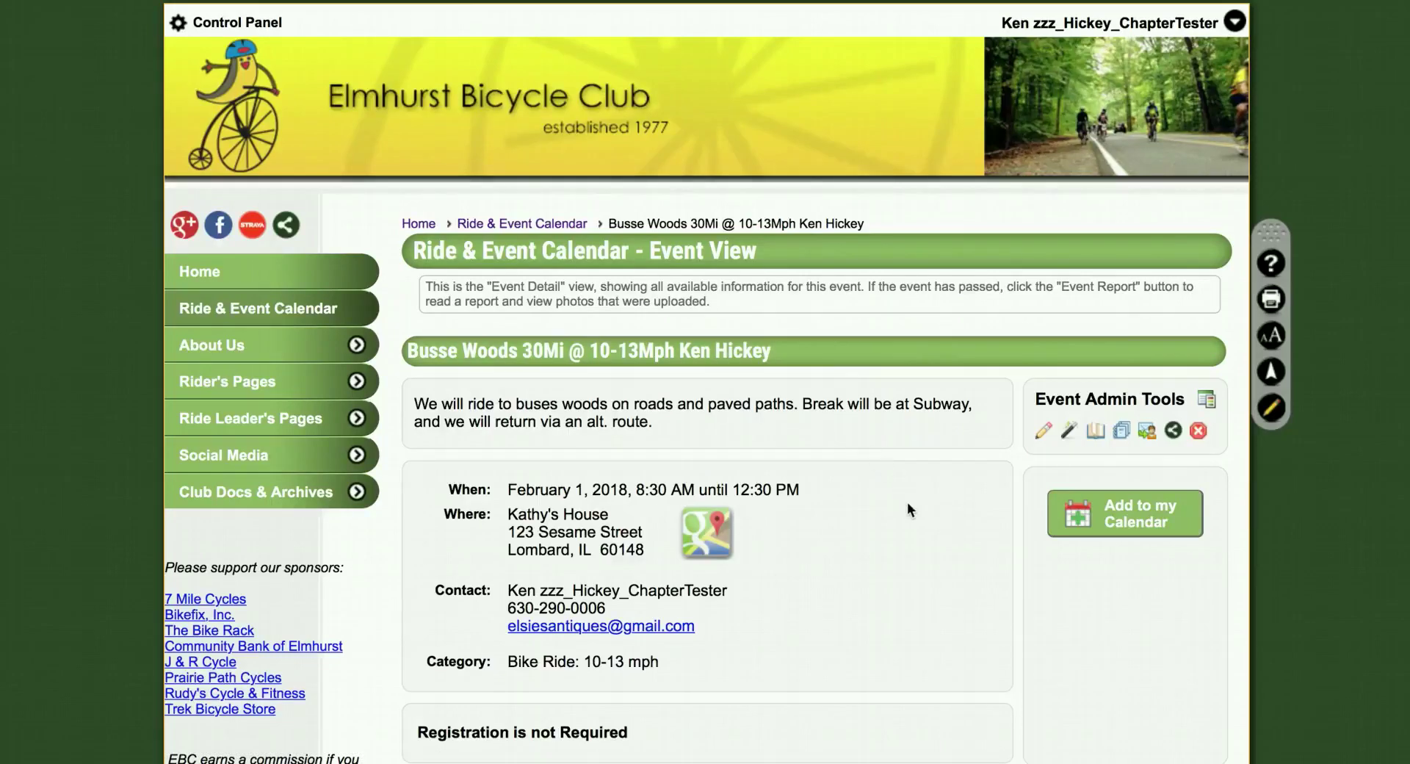